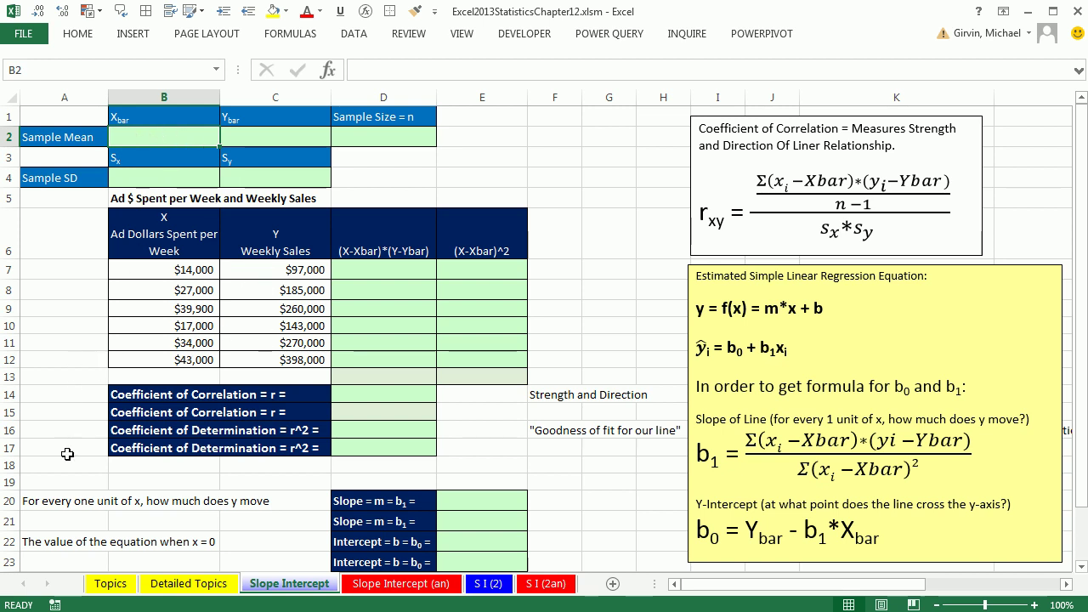
Step: Enter =AVERAGE(B7:B12) in B2 and fill it to C2 for the ad dollar and weekly sales means
text(=avera)
key(Tab)
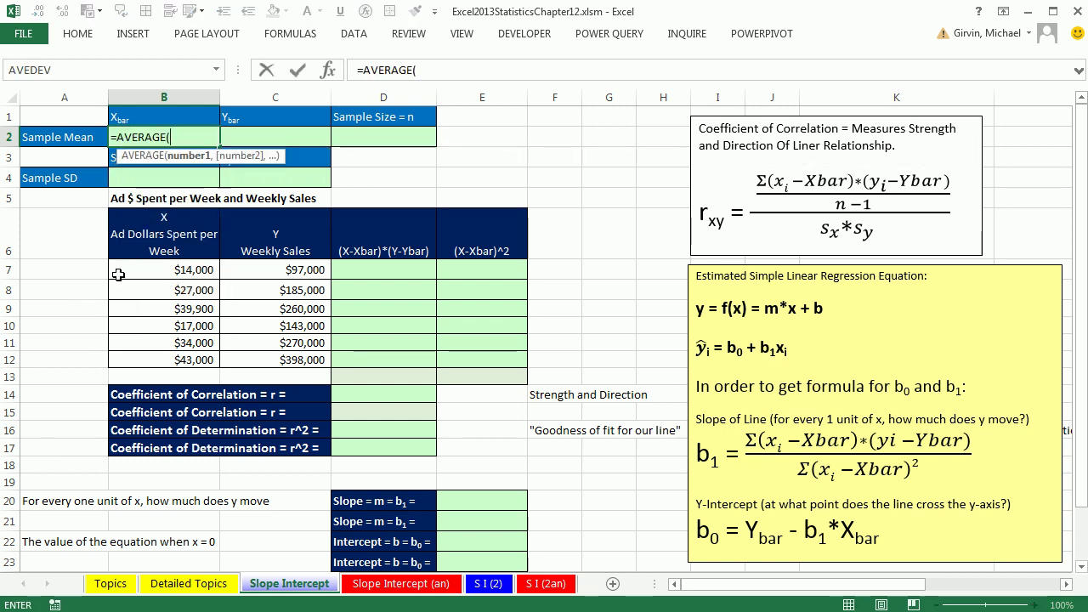
drag(126, 270, 149, 359)
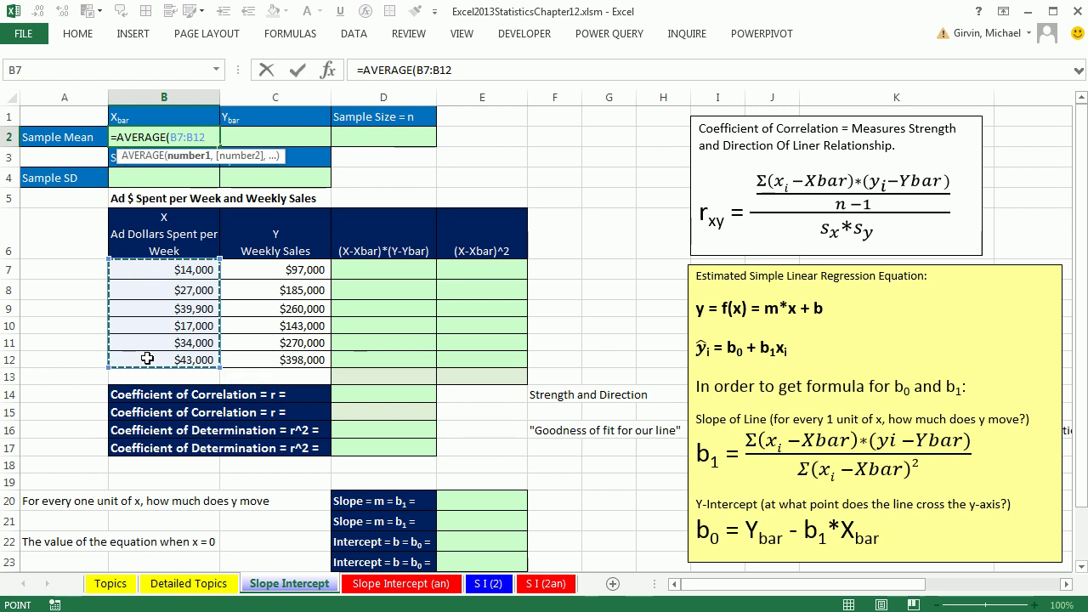
key(ctrl+Return)
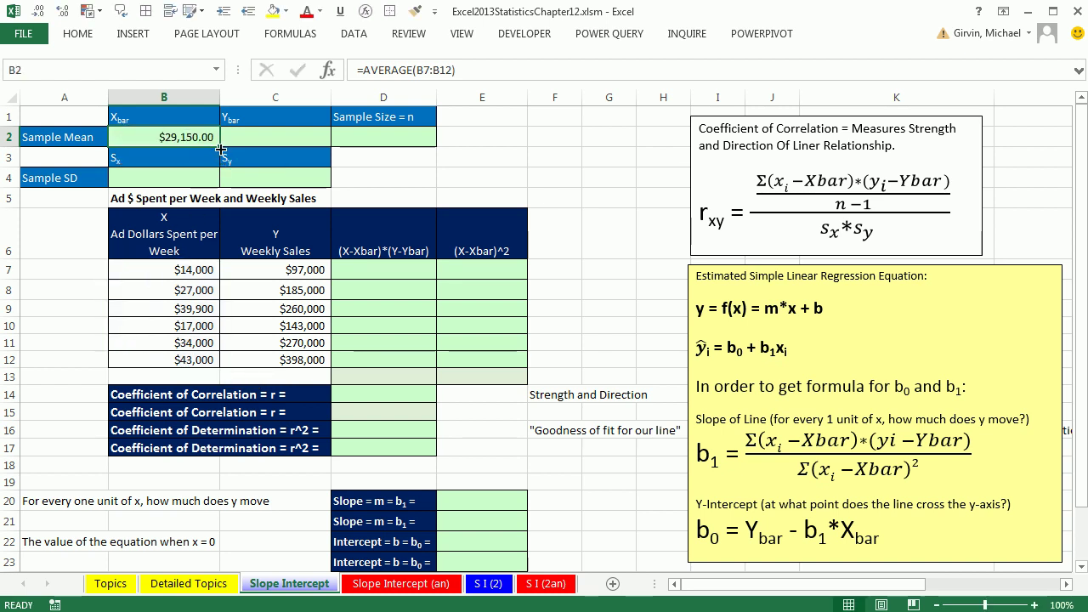
drag(223, 150, 308, 142)
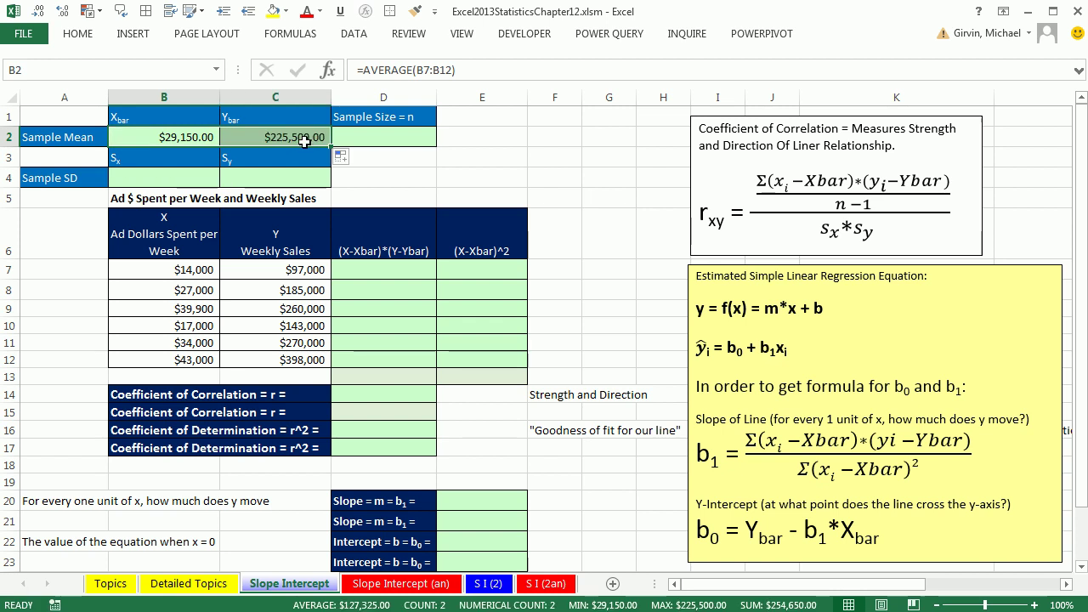
click(308, 143)
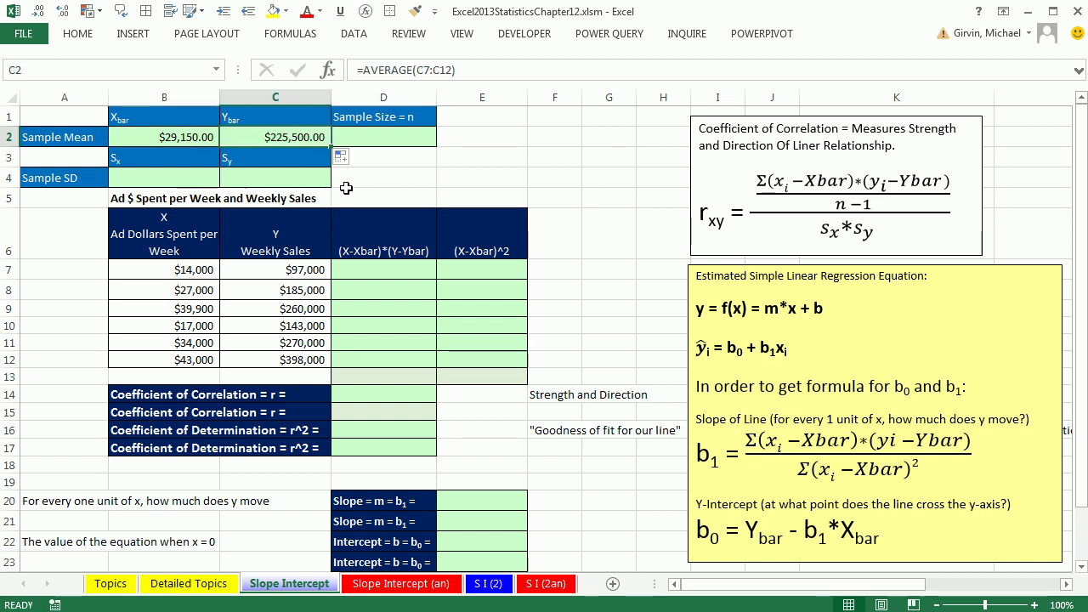
Step: Enter =COUNT(B7:B12) in D2 for a sample size of 6
click(372, 137)
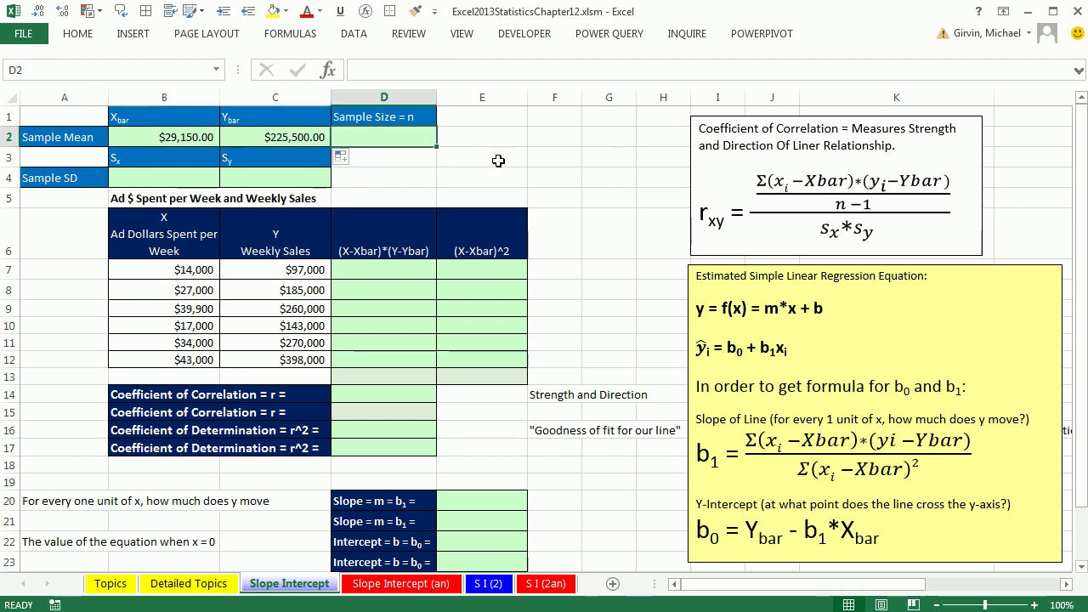
text(=count)
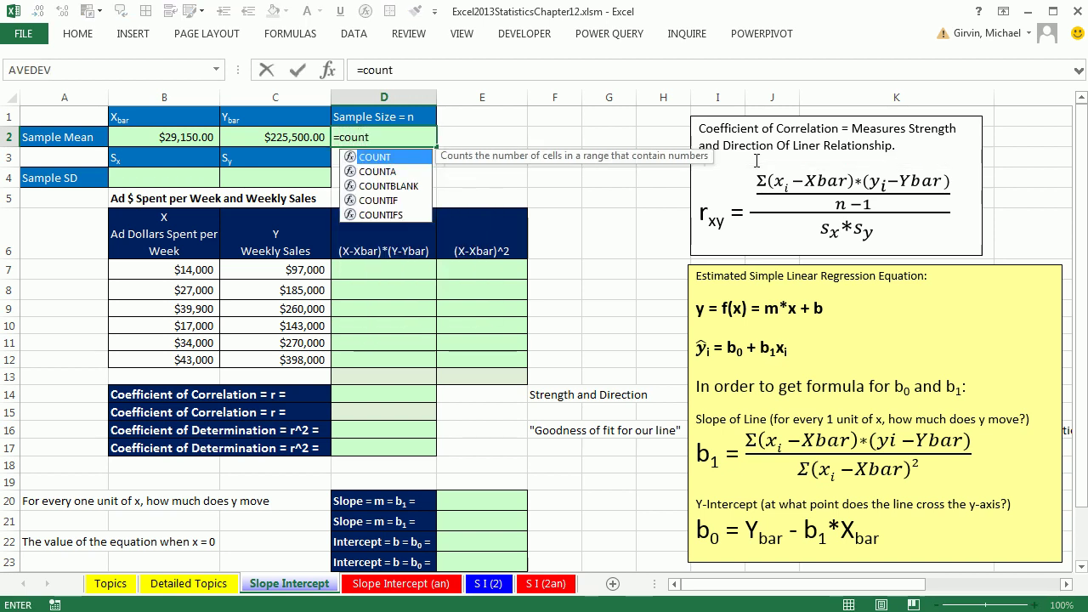
key(Tab)
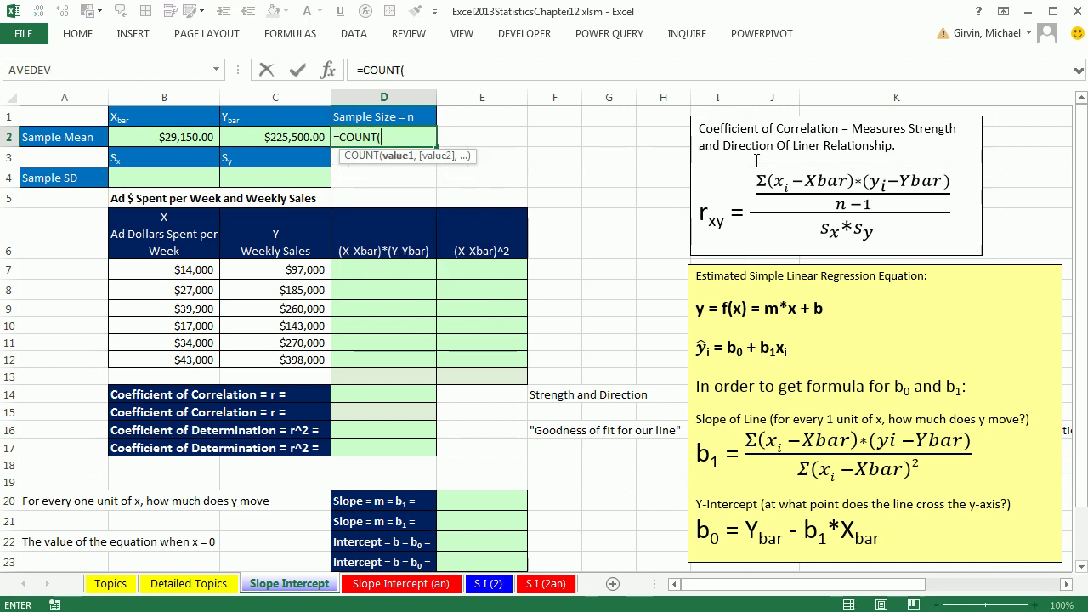
drag(179, 269, 216, 352)
key(Return)
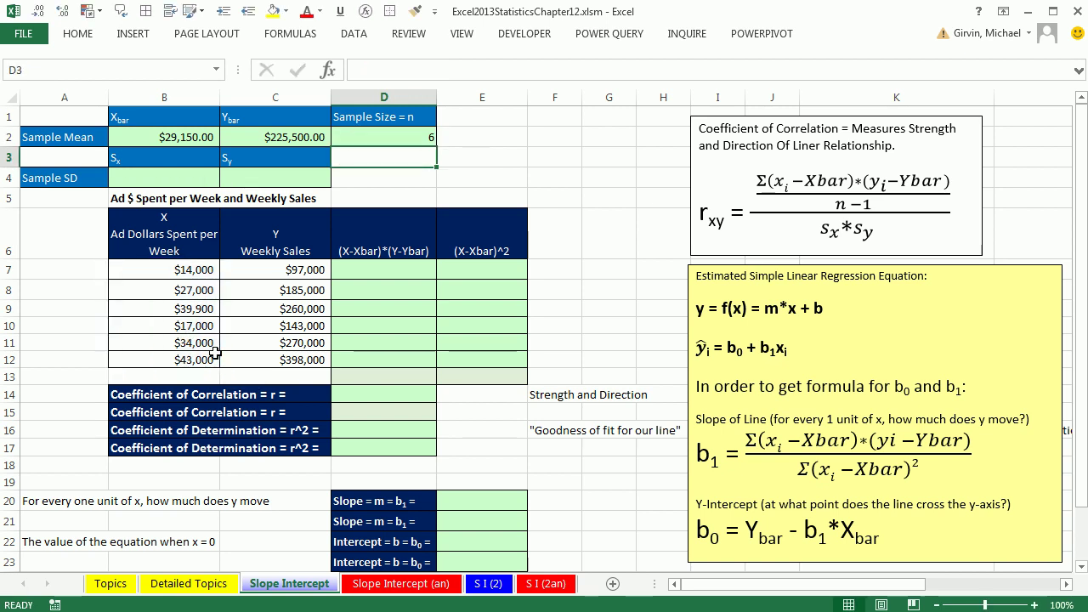
Step: Enter =STDEV.S(B7:B12) in B4 and fill to C4, giving $11,938.80 and $107,596.93
click(117, 175)
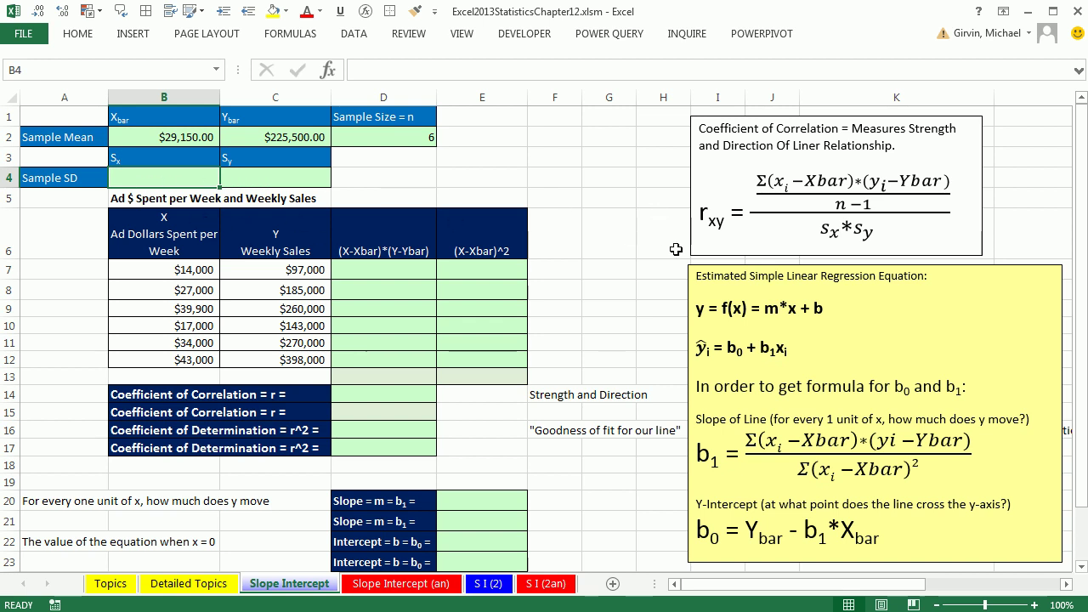
text(=stde)
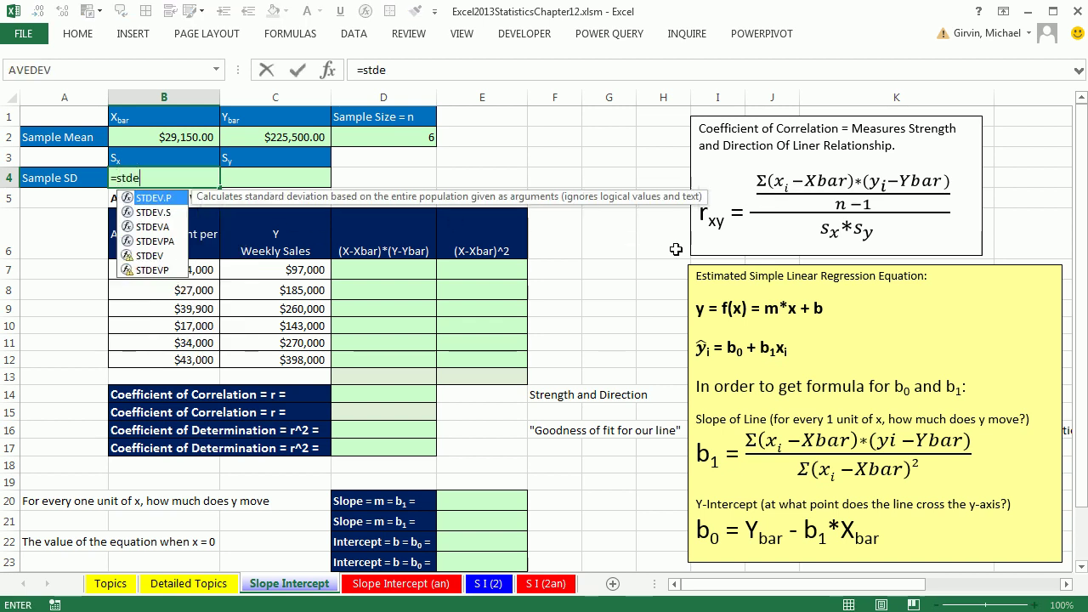
text(v)
key(Down)
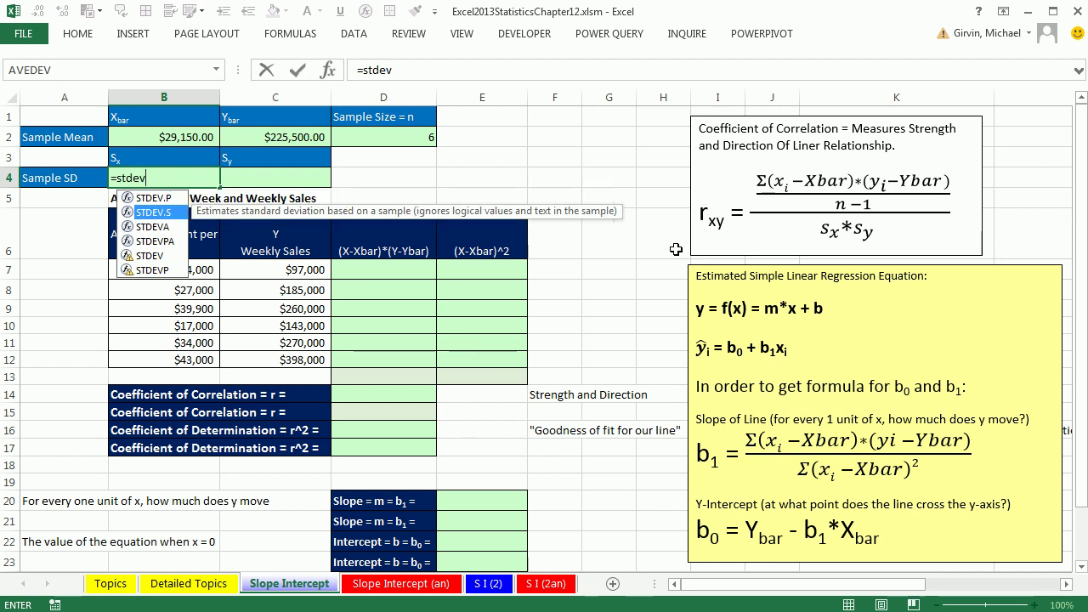
key(Tab)
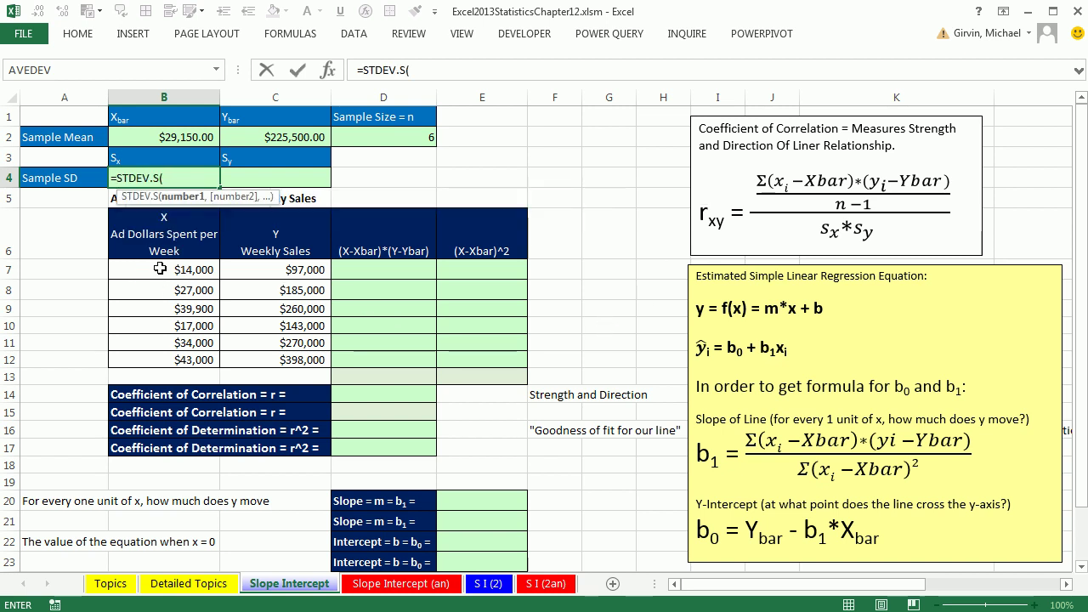
drag(160, 269, 165, 358)
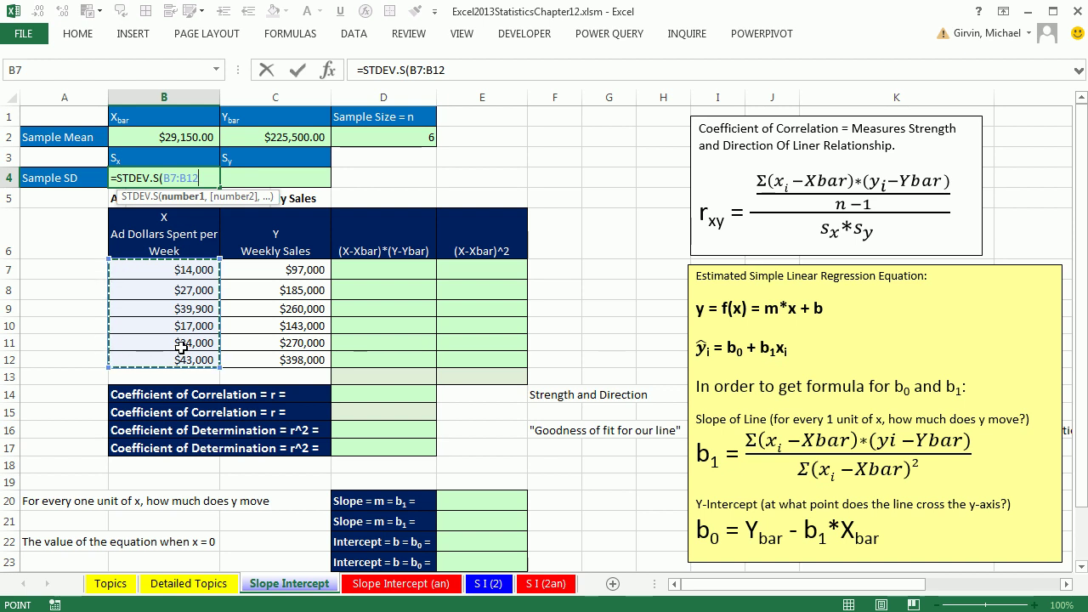
key(ctrl+Return)
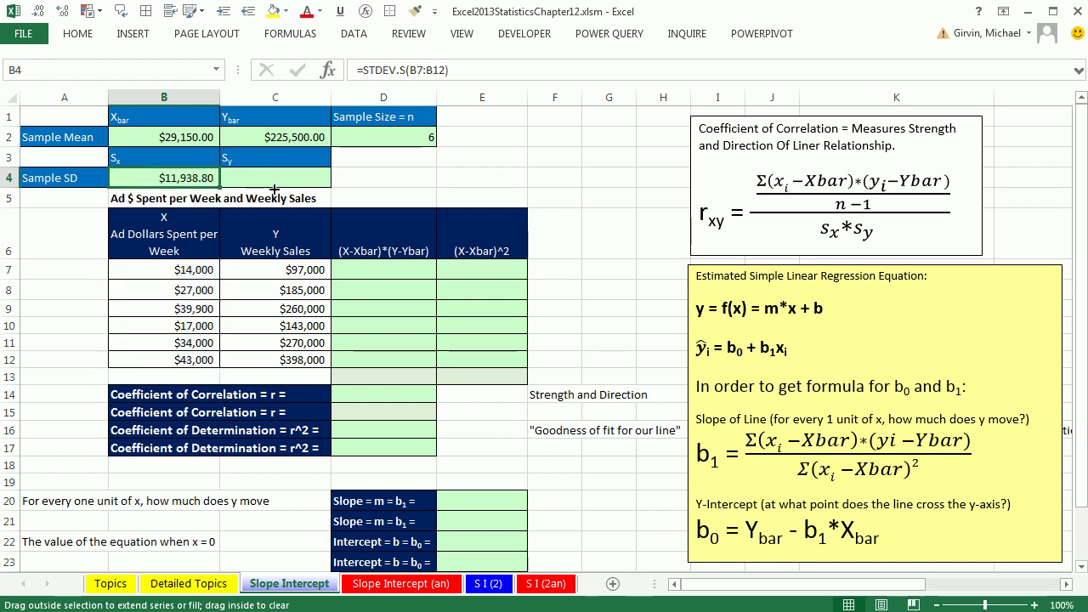
drag(278, 189, 277, 192)
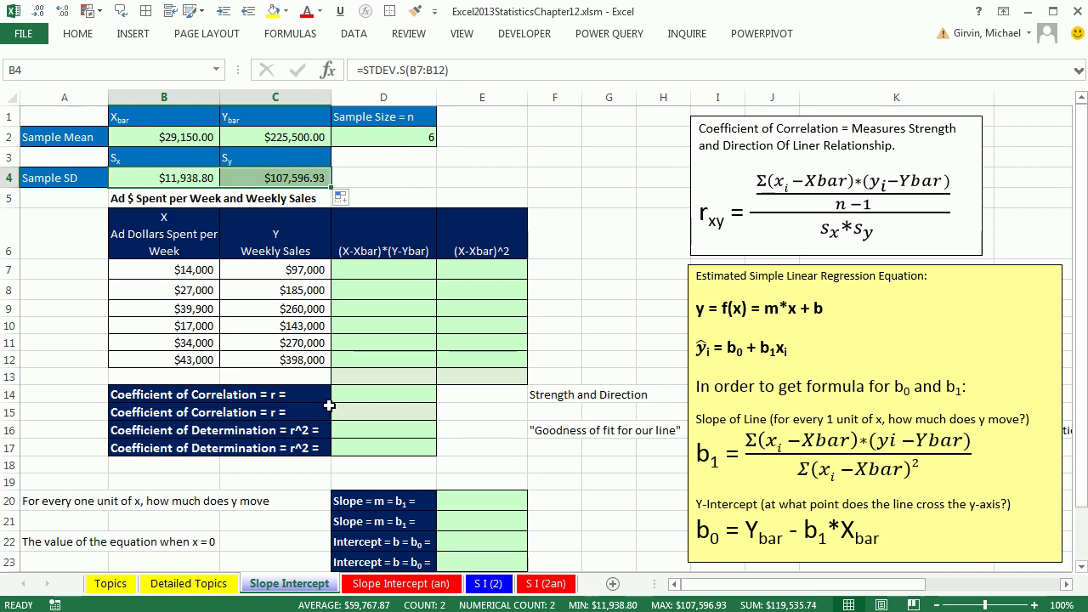
Step: Insert a plain scatter chart of B6:C12 and move it up beside the data table
drag(223, 232, 248, 355)
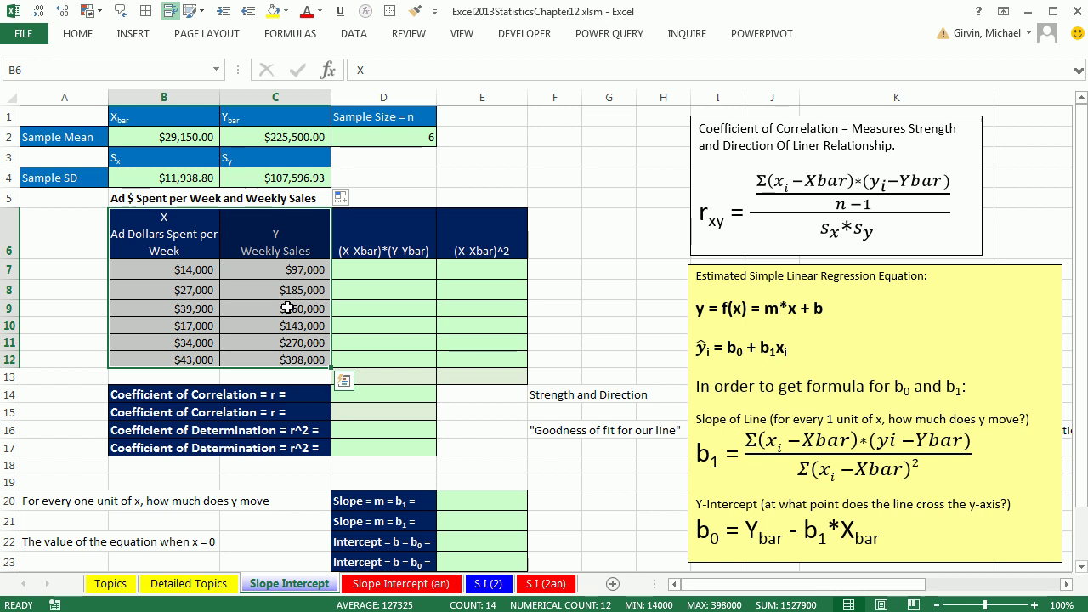
click(131, 34)
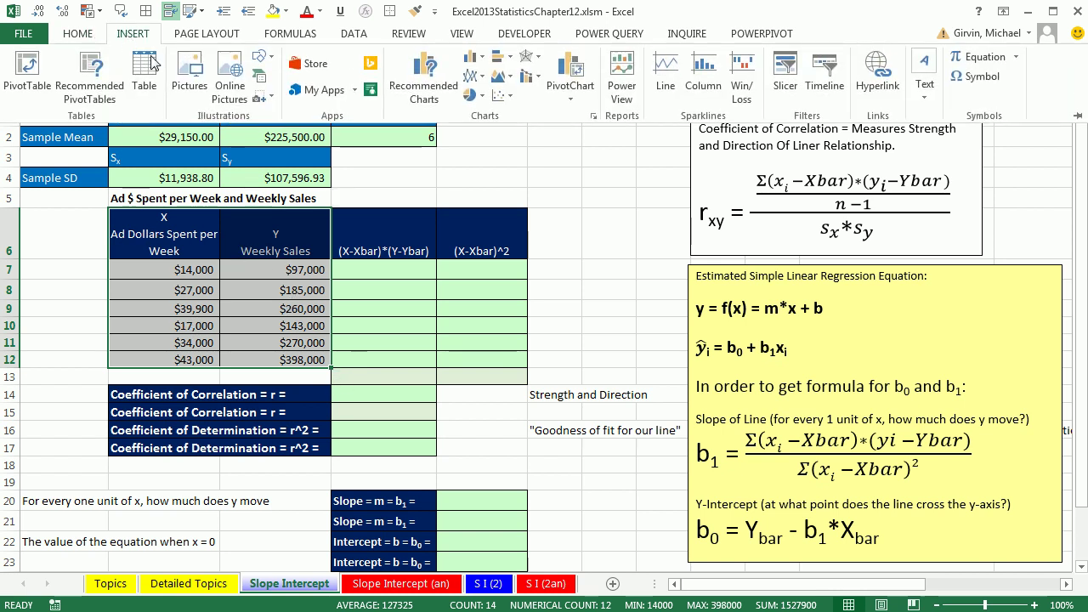
click(506, 96)
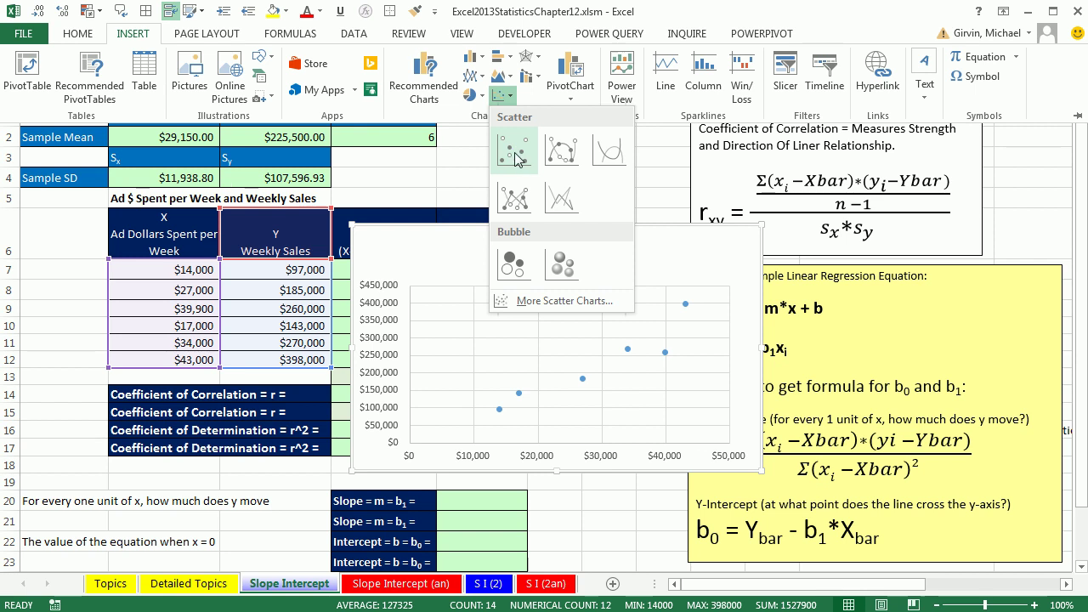
click(519, 155)
drag(523, 231, 519, 160)
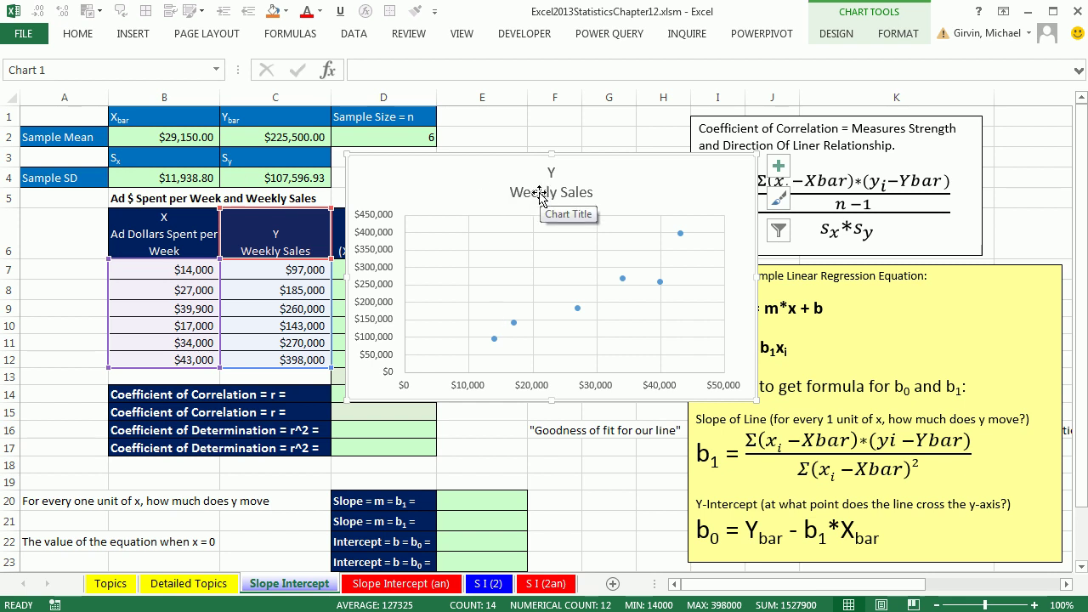
Step: Link the chart title to the B5 heading, 'Ad $ Spent per Week and Weekly Sales'
click(542, 194)
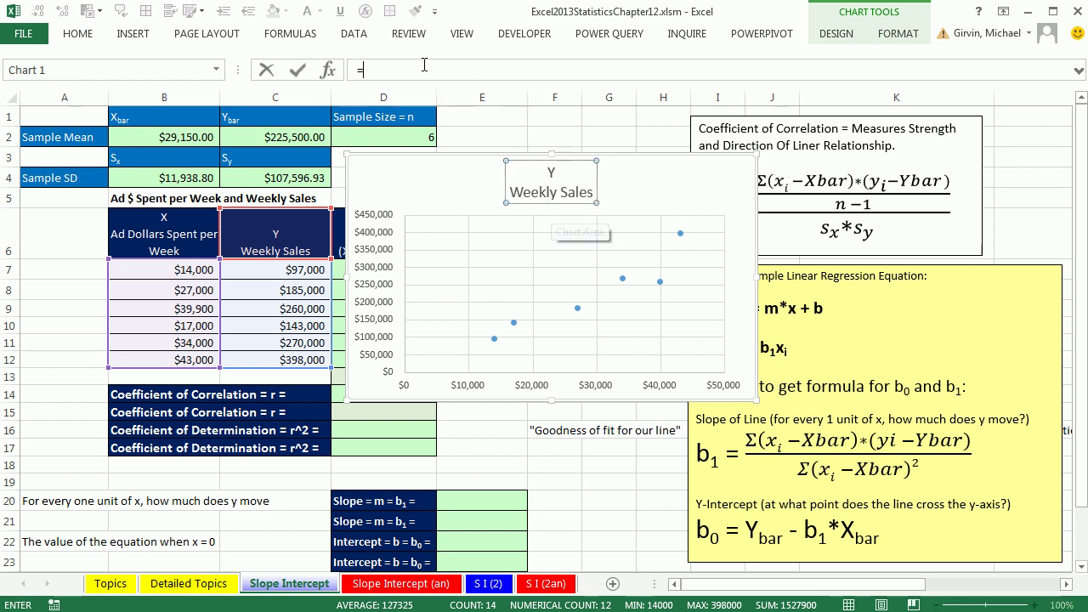
click(395, 61)
text(=)
click(170, 197)
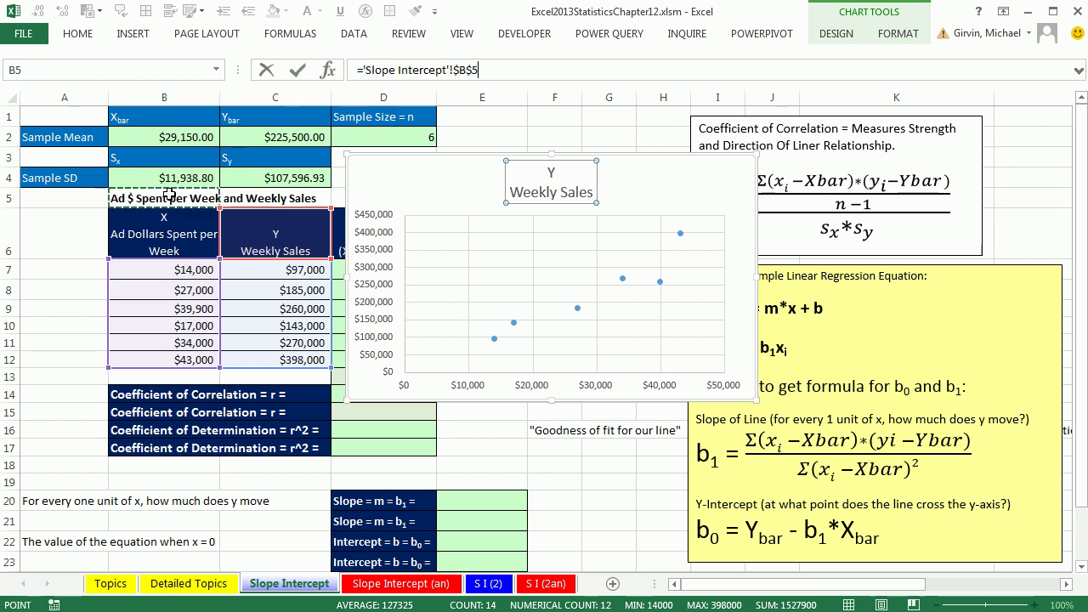
key(Return)
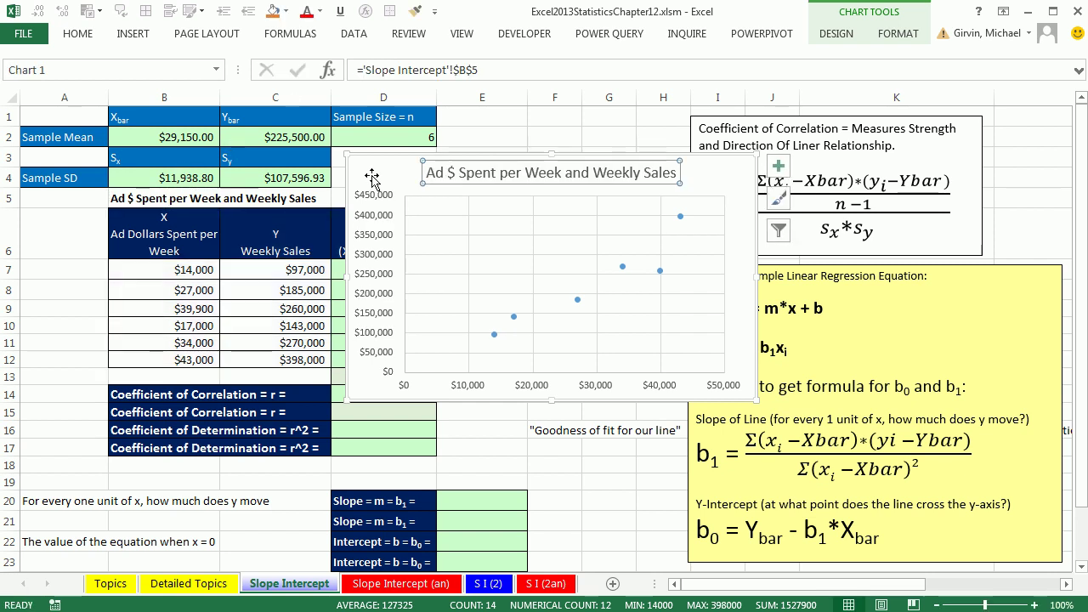
Step: Add axis titles linked to the Weekly Sales and Ad Dollars headers, then shift the chart left
click(784, 170)
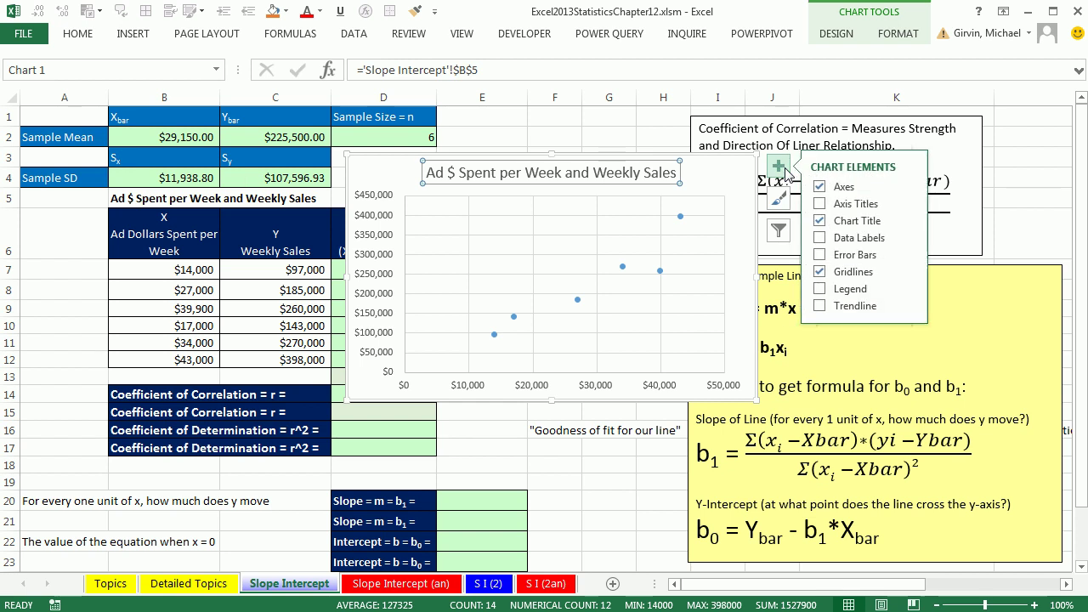
click(820, 204)
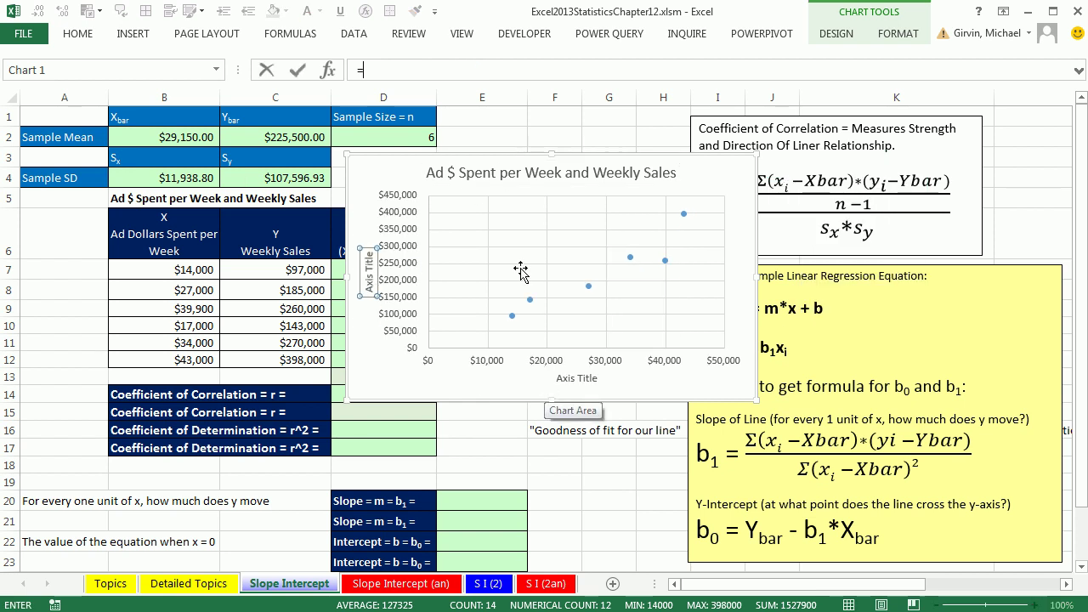
click(381, 64)
text(=)
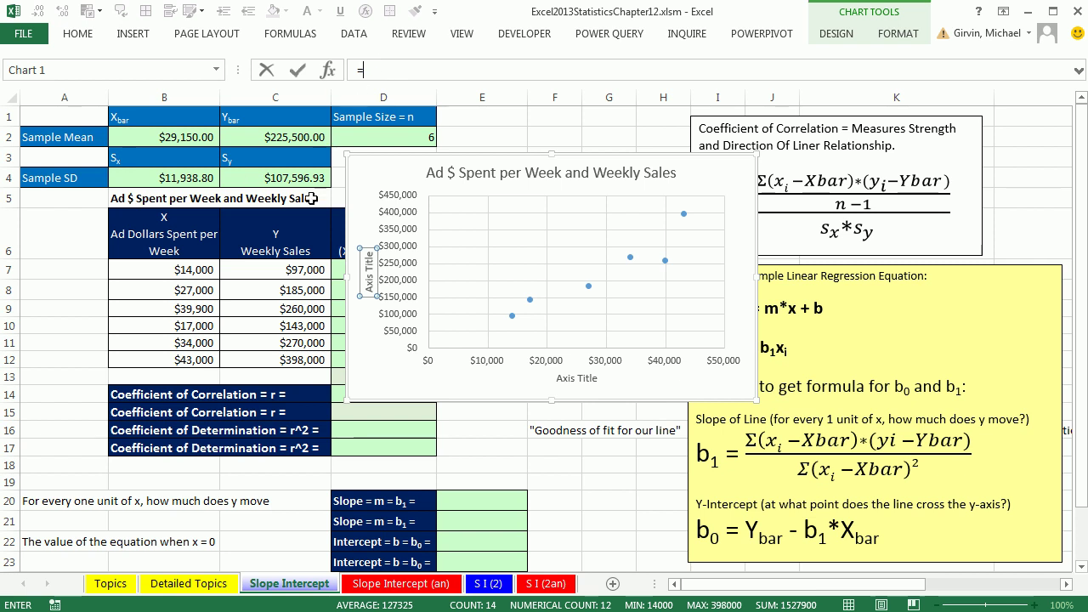
click(296, 229)
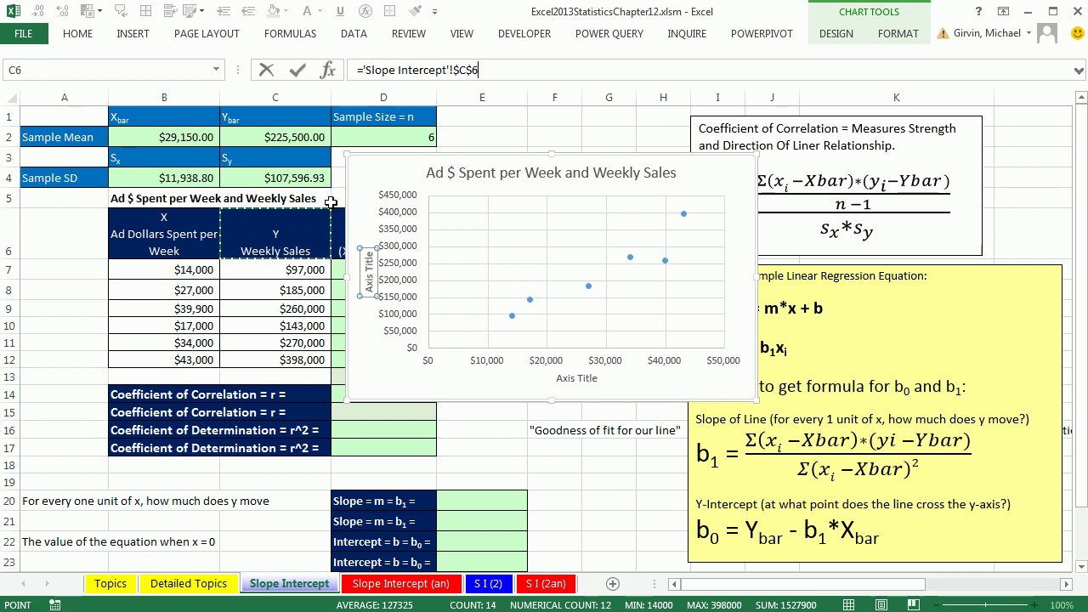
key(Return)
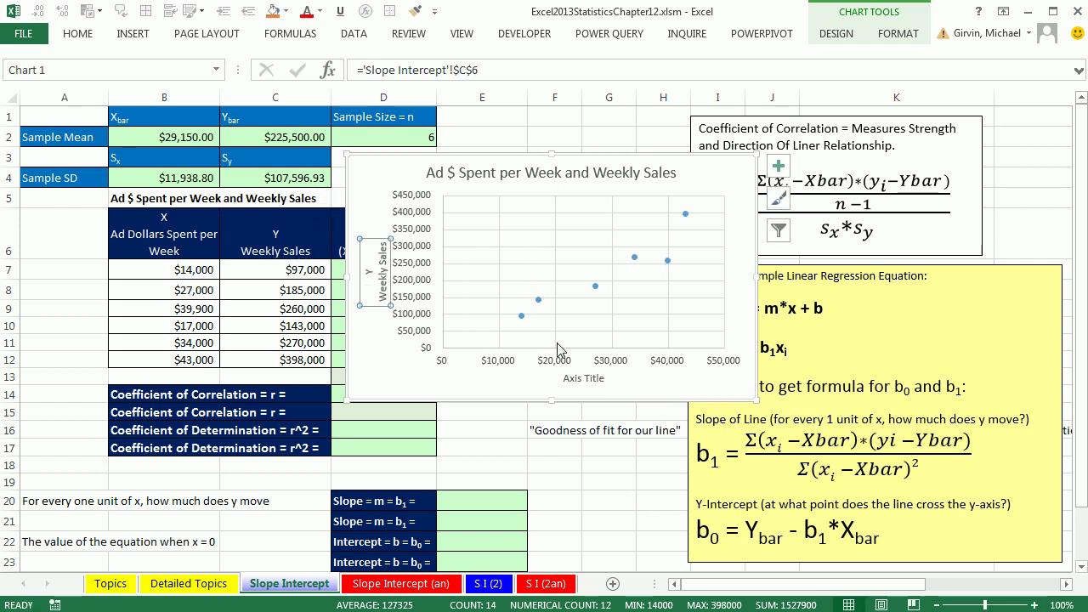
click(578, 380)
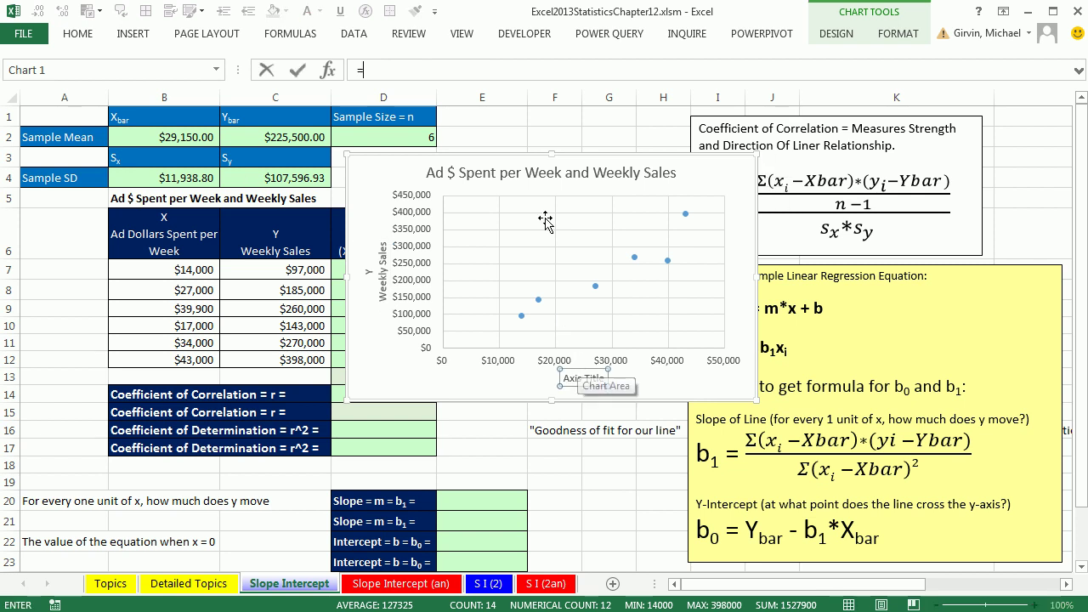
text(=)
click(186, 223)
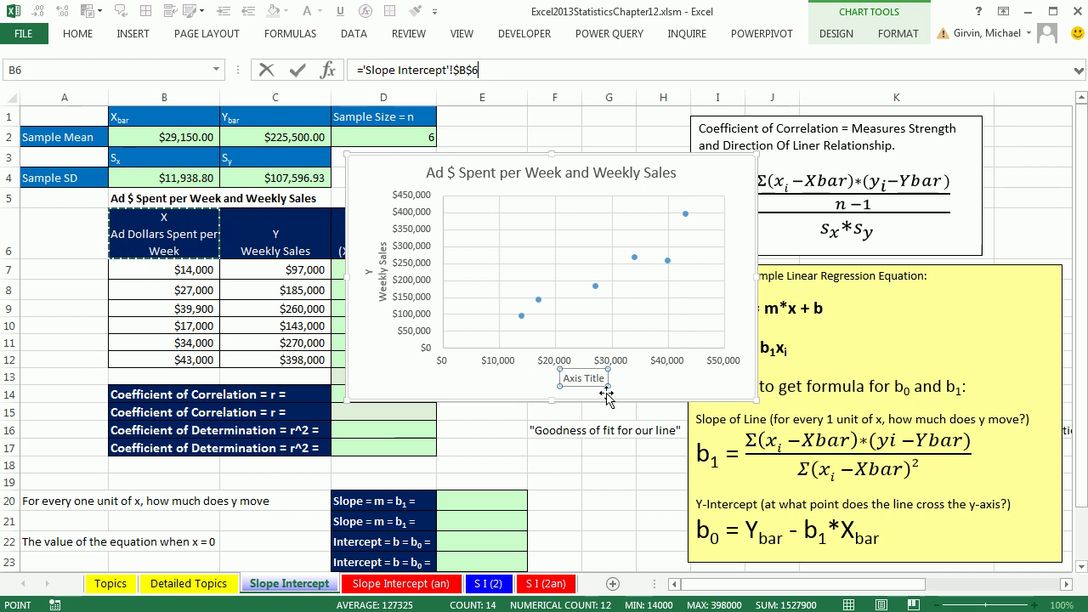
key(Return)
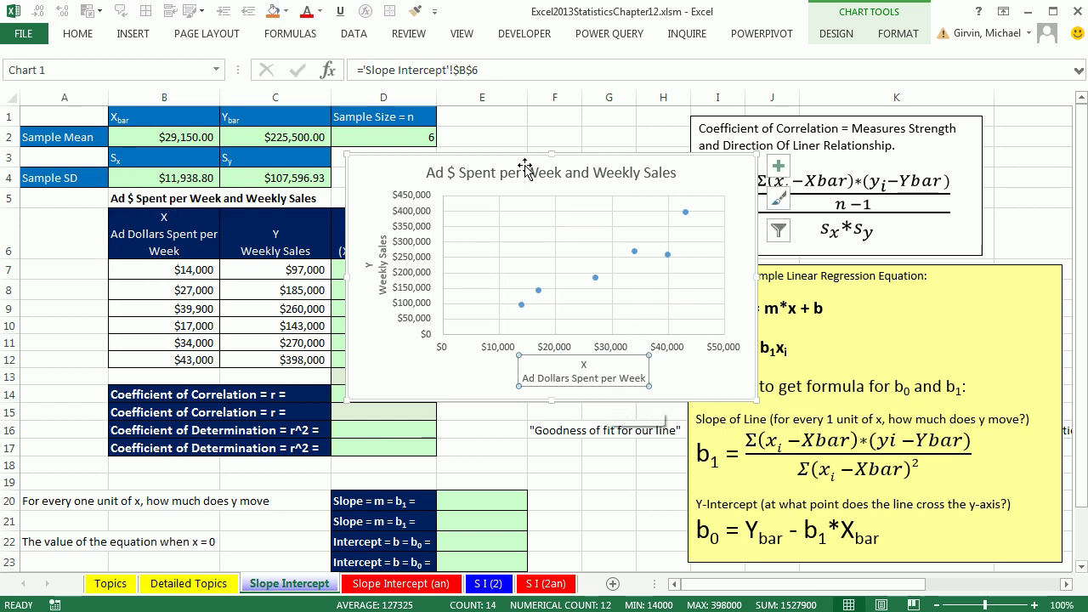
drag(521, 159, 357, 155)
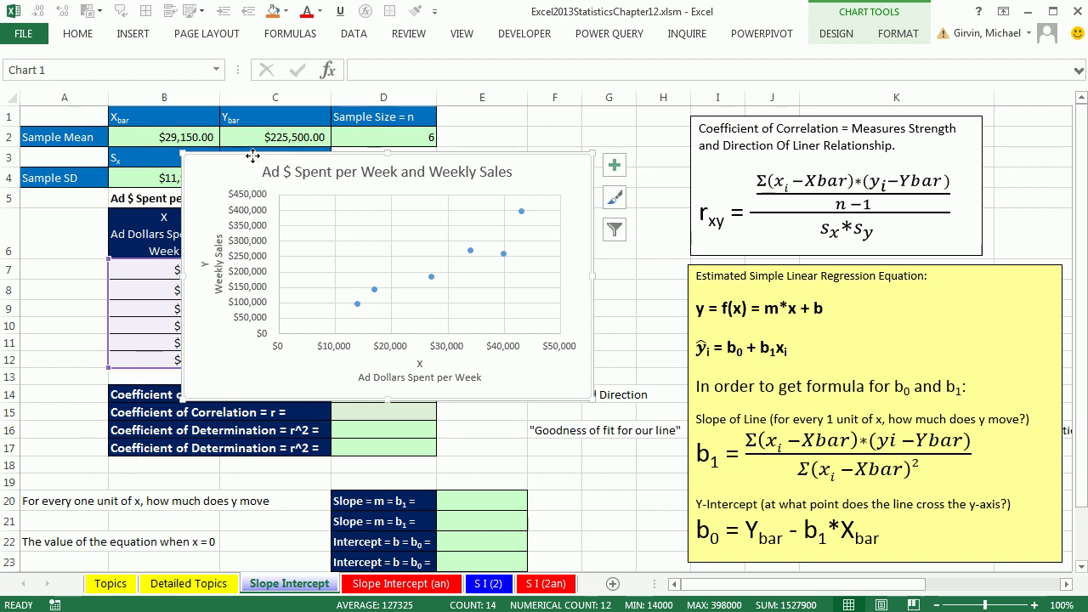
Step: Drag the scatter chart down to rows 19–23, uncovering the data table
drag(258, 159, 259, 482)
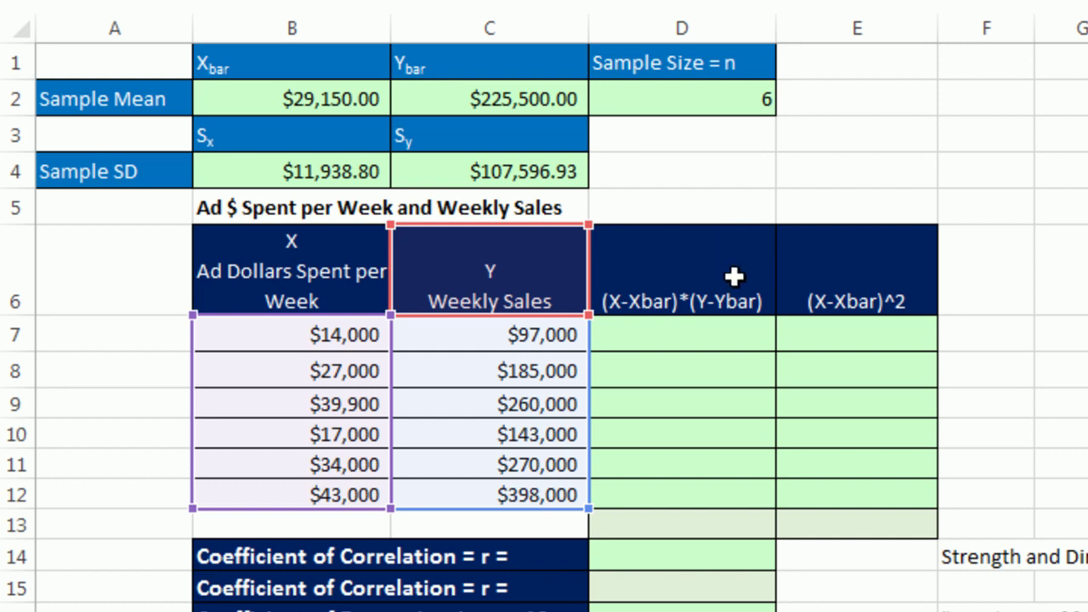
Step: Enter the cross-product formula =(B7-$B$2)*(C7-$C$2) in D7
click(692, 335)
text(=()
key(Left)
key(Left)
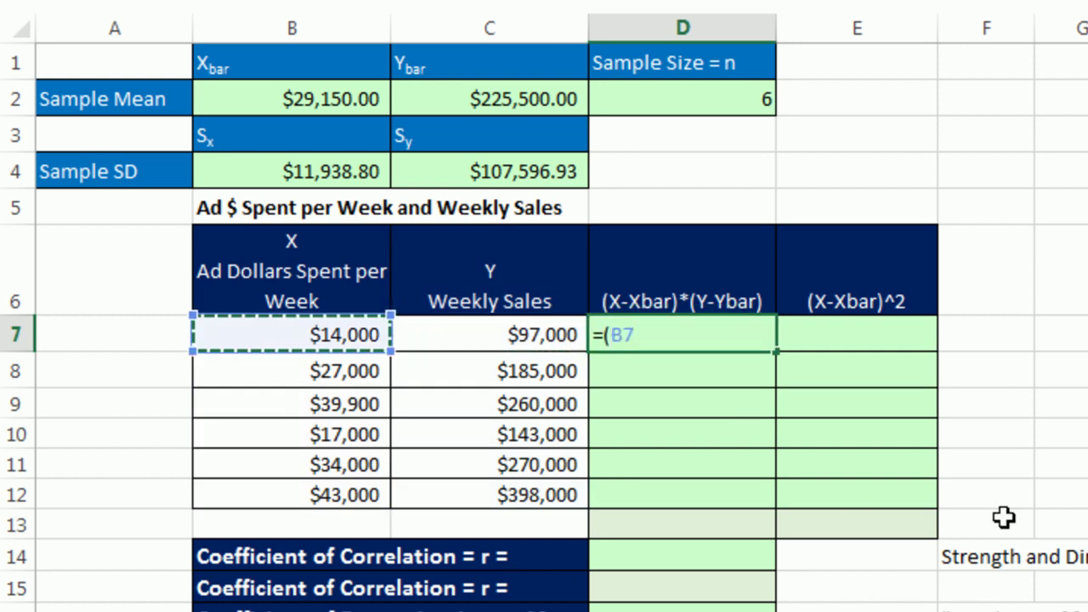
text(-)
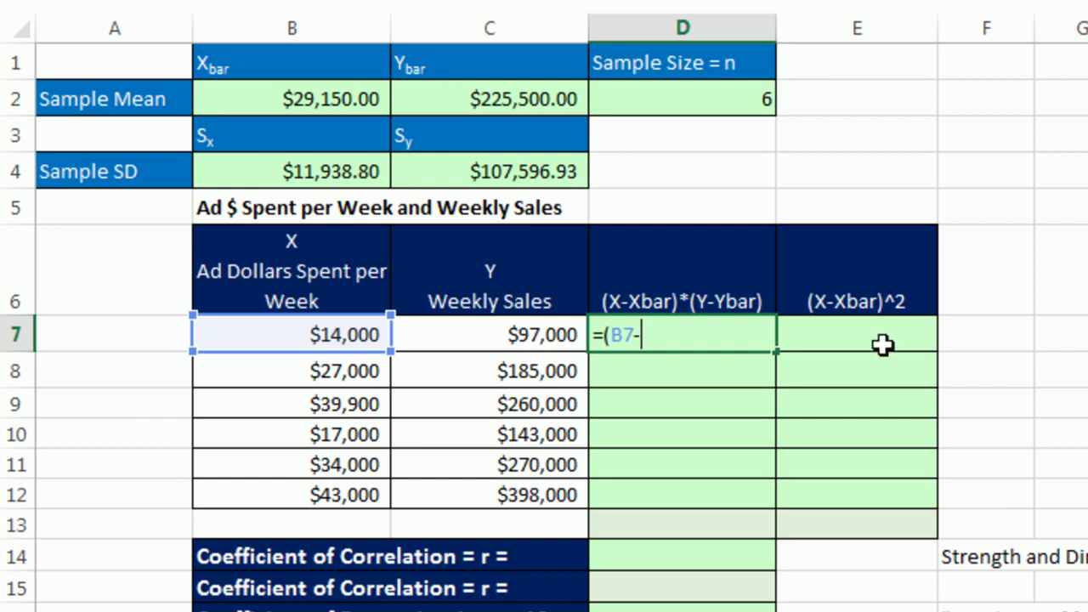
click(251, 88)
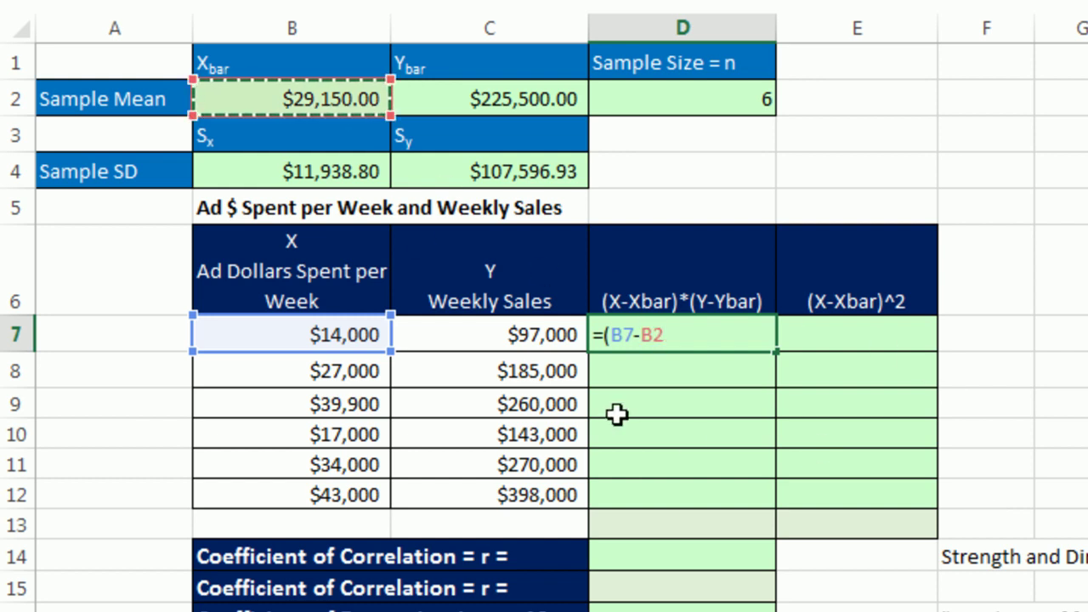
key(F4)
text())
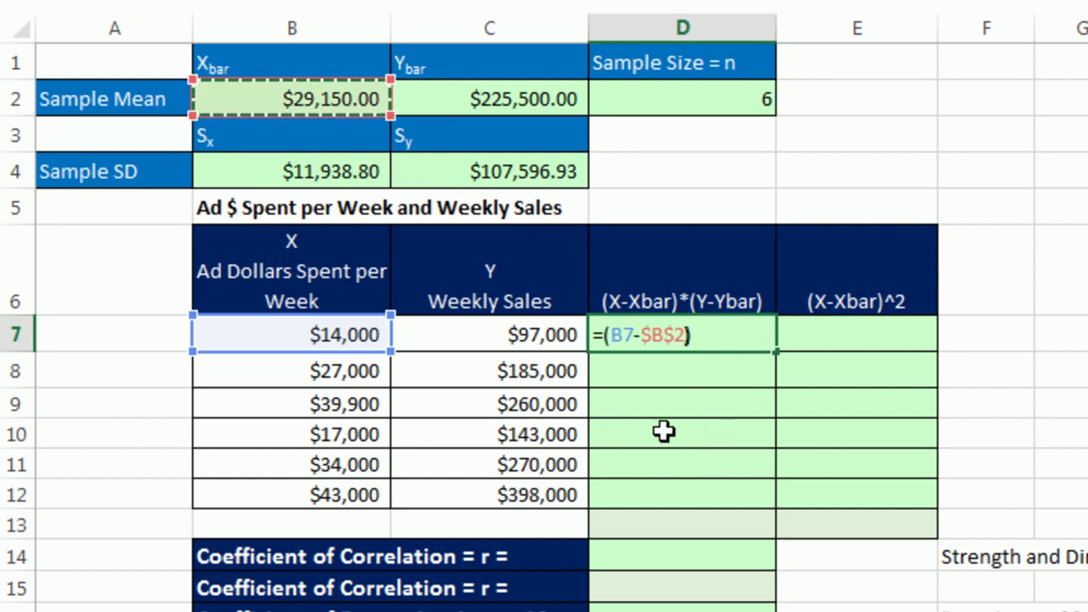
text(*)
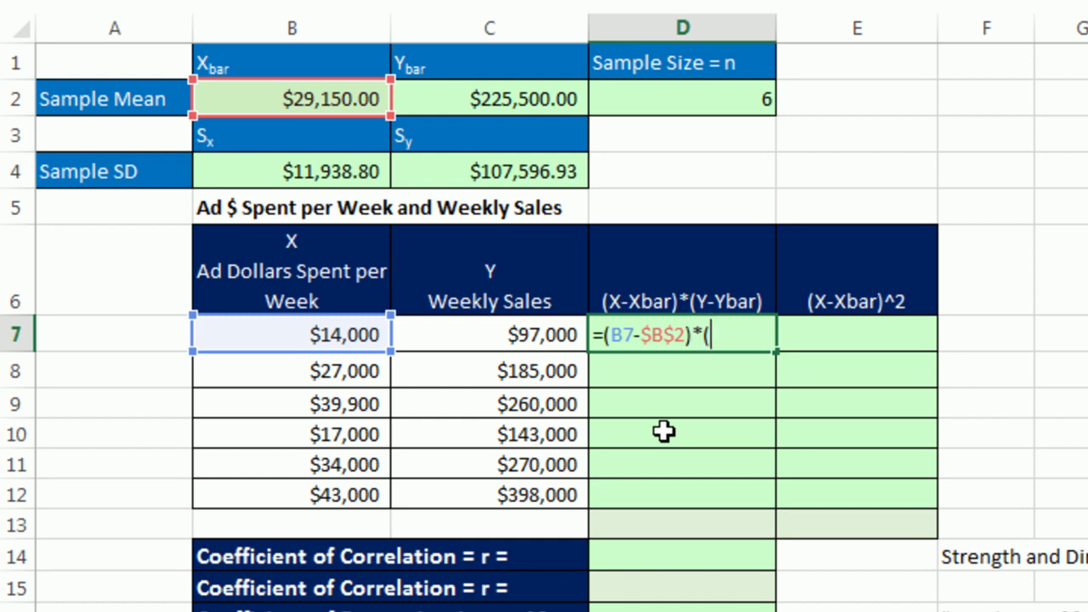
text(()
key(Left)
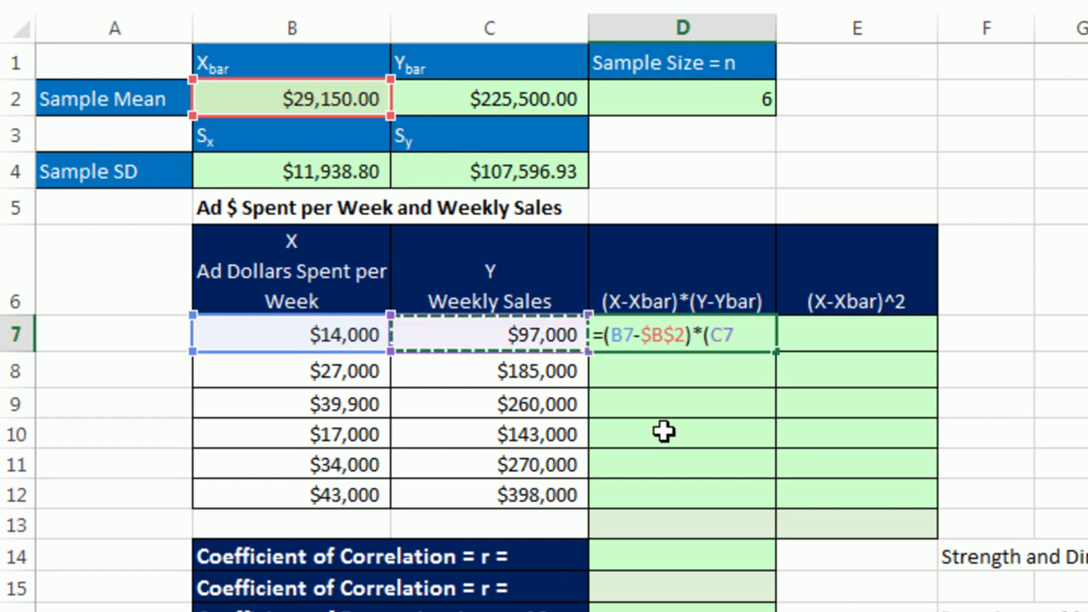
text(-)
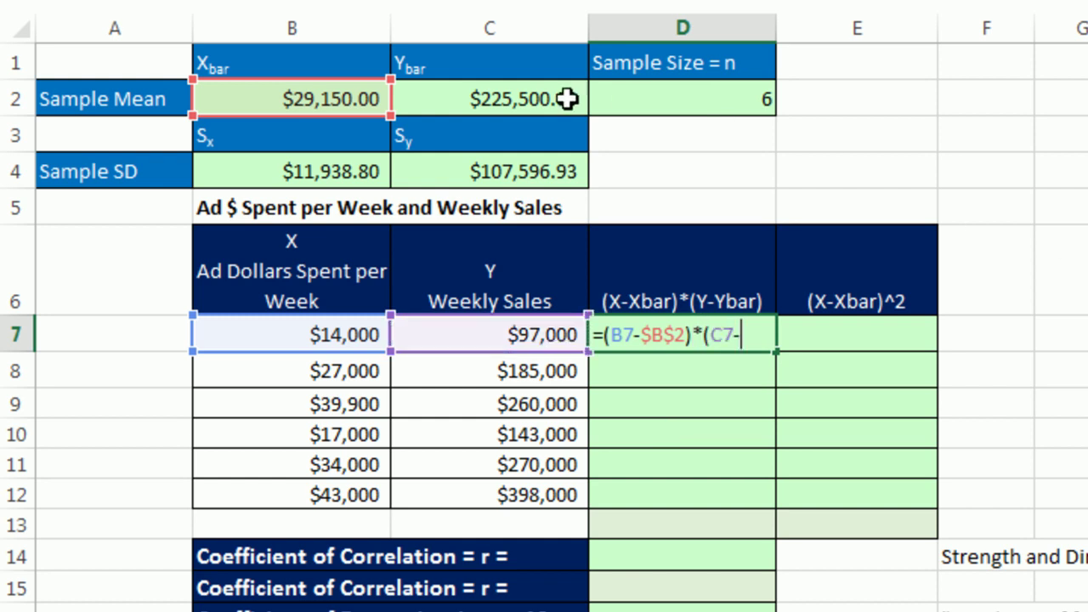
click(536, 97)
key(F4)
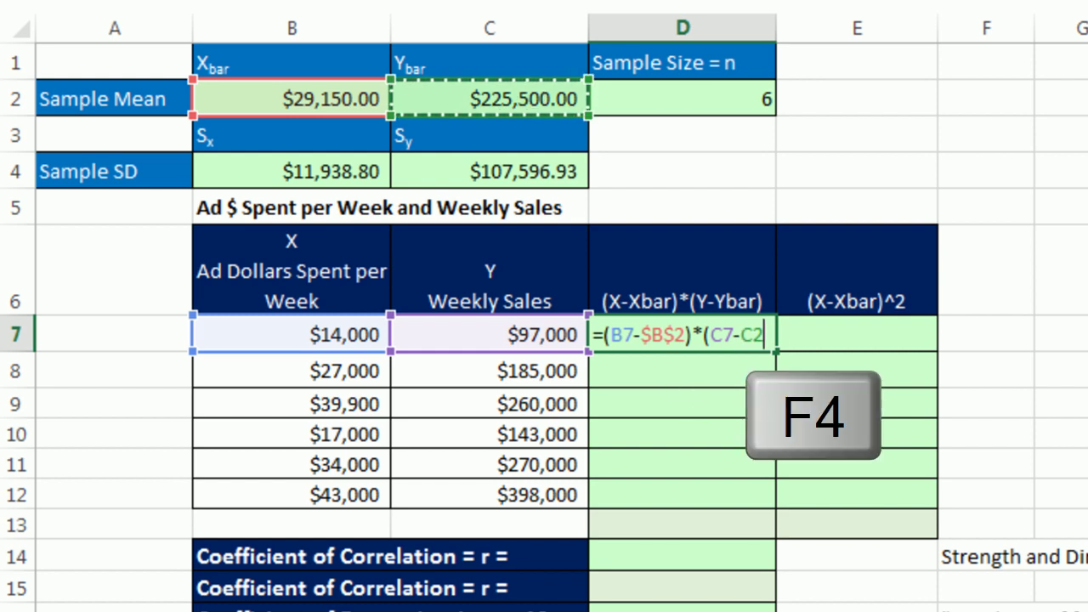
text())
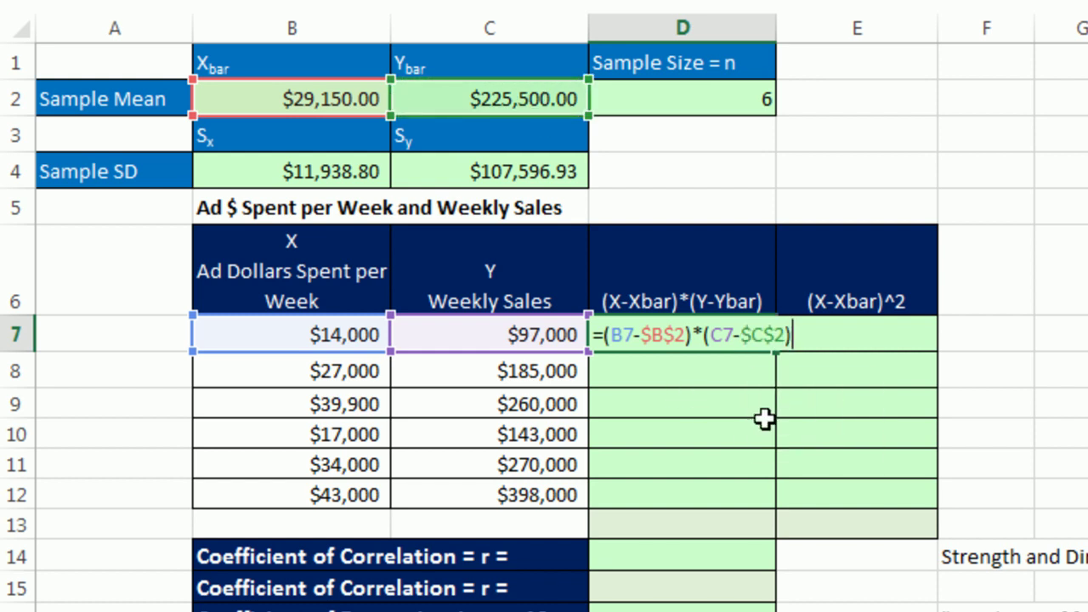
key(ctrl+Return)
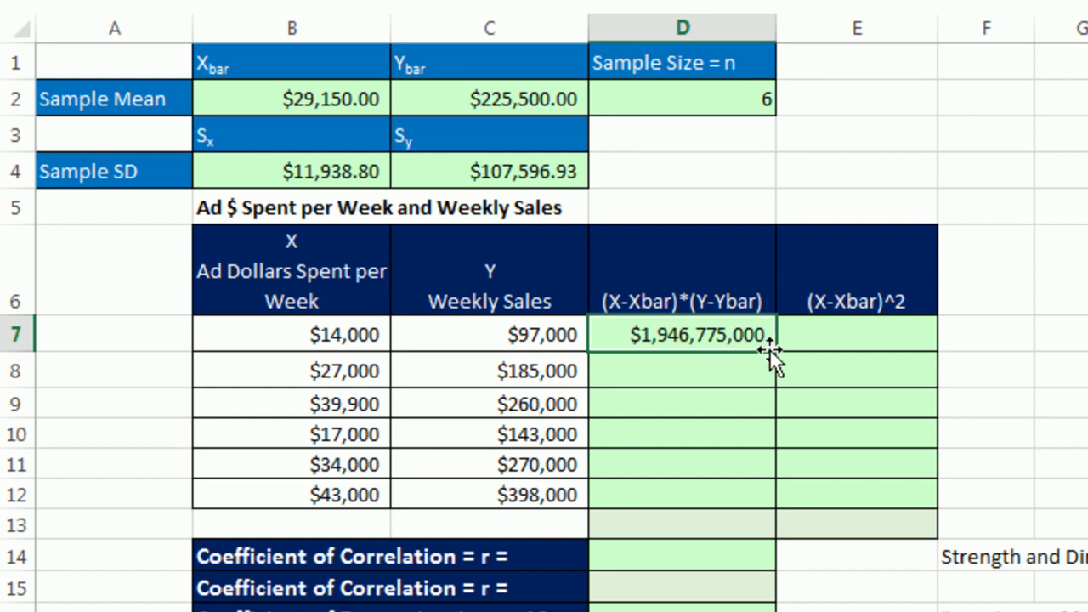
Step: Fill the cross-product down to D12 and total it in D13 as $6,012,050,000
drag(773, 351, 785, 510)
click(683, 525)
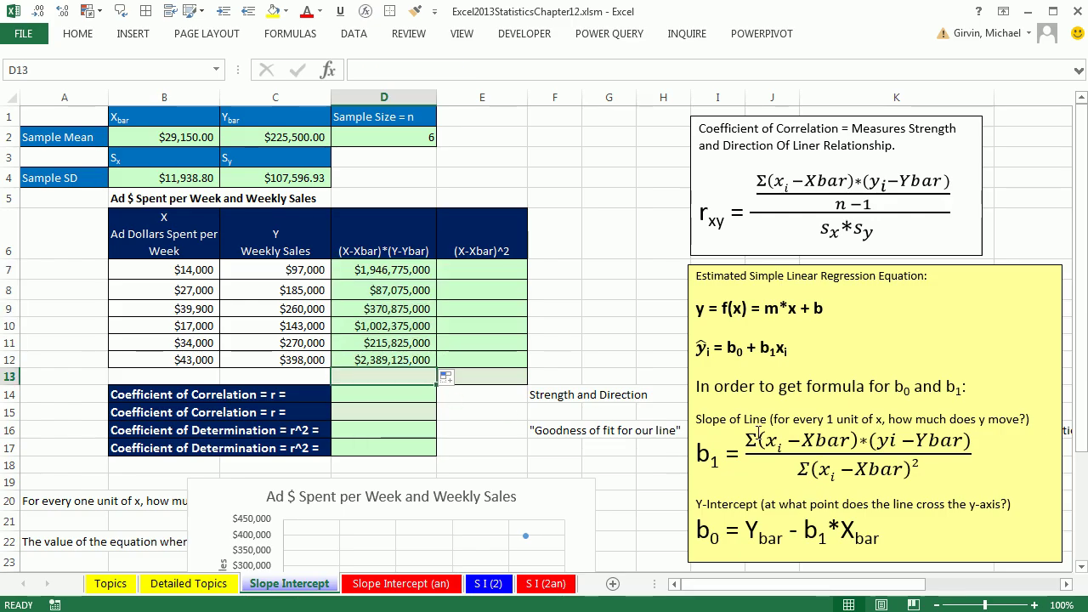
key(alt+equal)
key(Return)
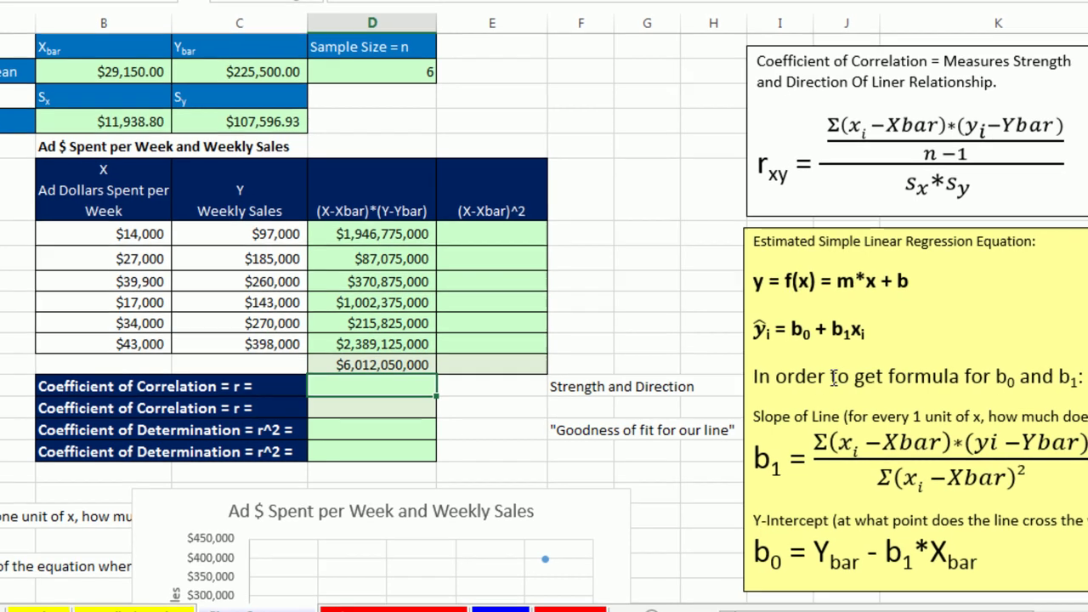
Step: Enter =D13/(D2-1)/PRODUCT(B4:C4) in D14, shown in General format as 0.936034653
text(=)
key(Up)
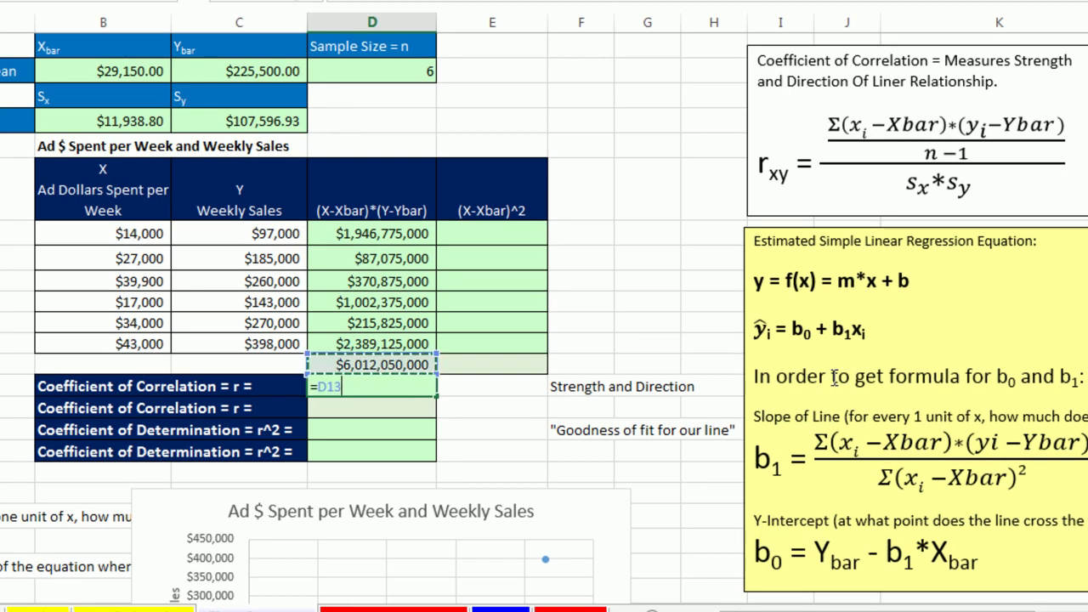
text(/()
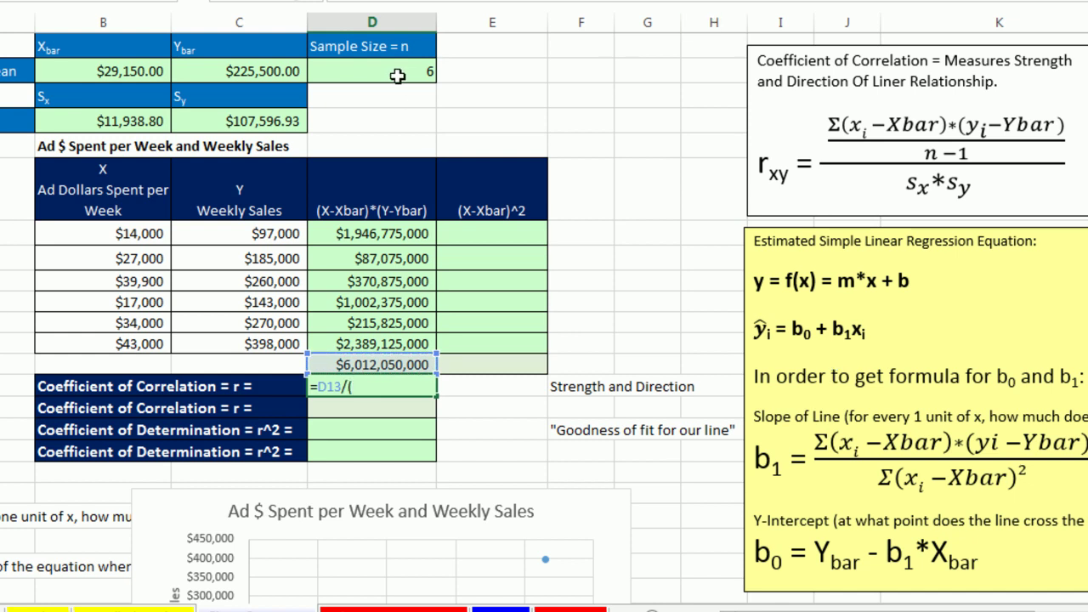
click(400, 75)
text(-1))
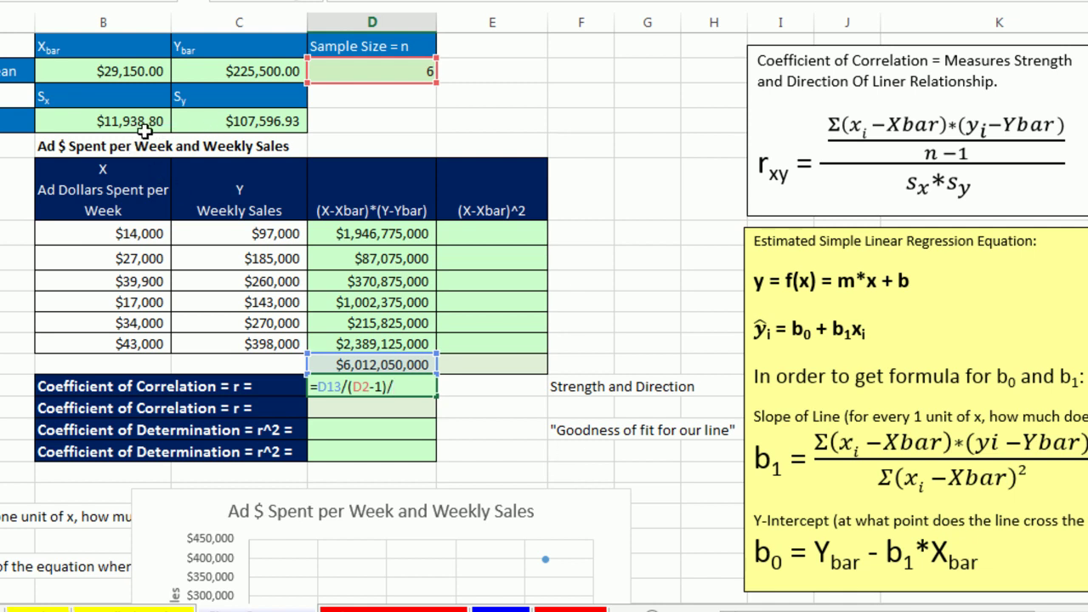
text(/prod)
key(Tab)
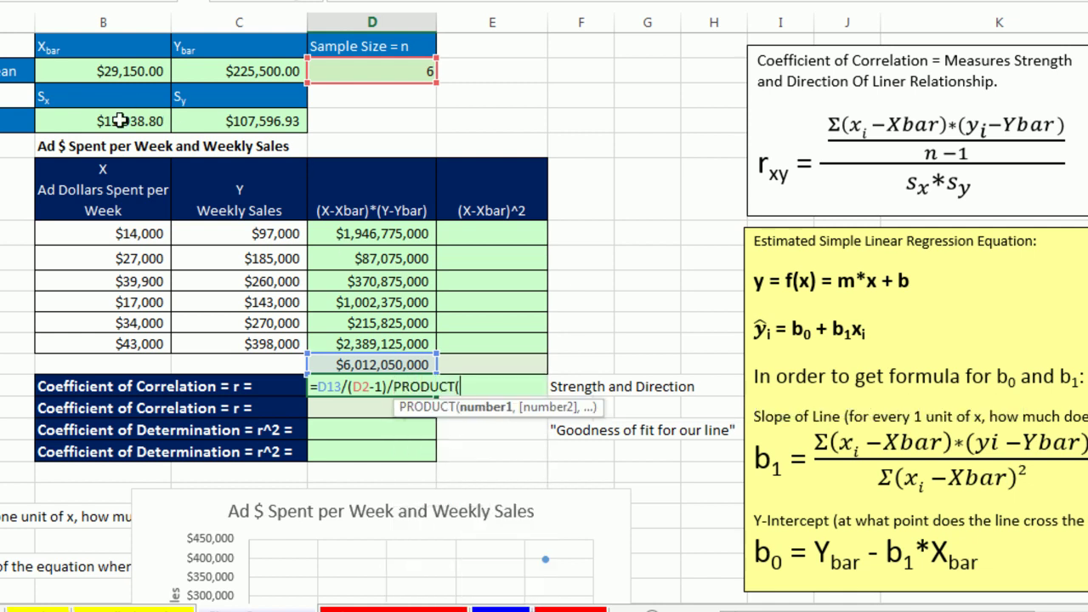
drag(112, 120, 228, 120)
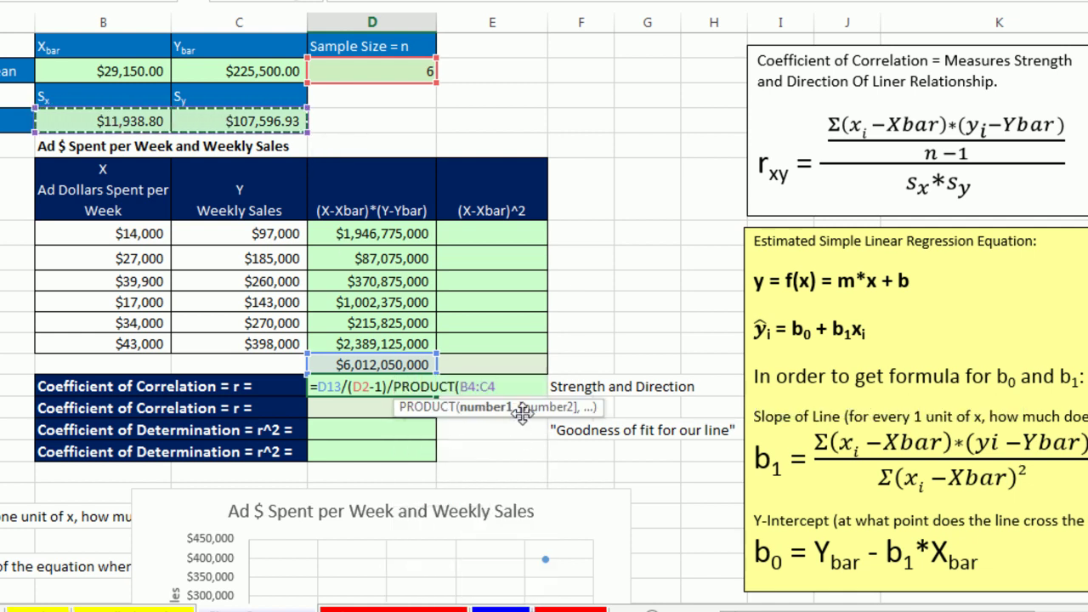
text())
key(Return)
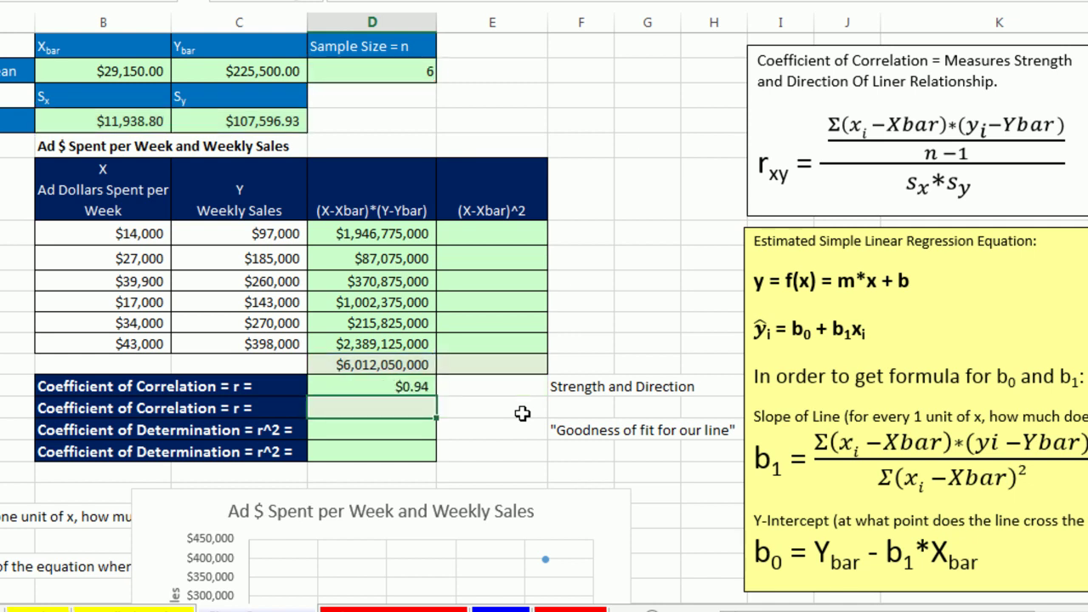
click(403, 384)
key(ctrl+shift+grave)
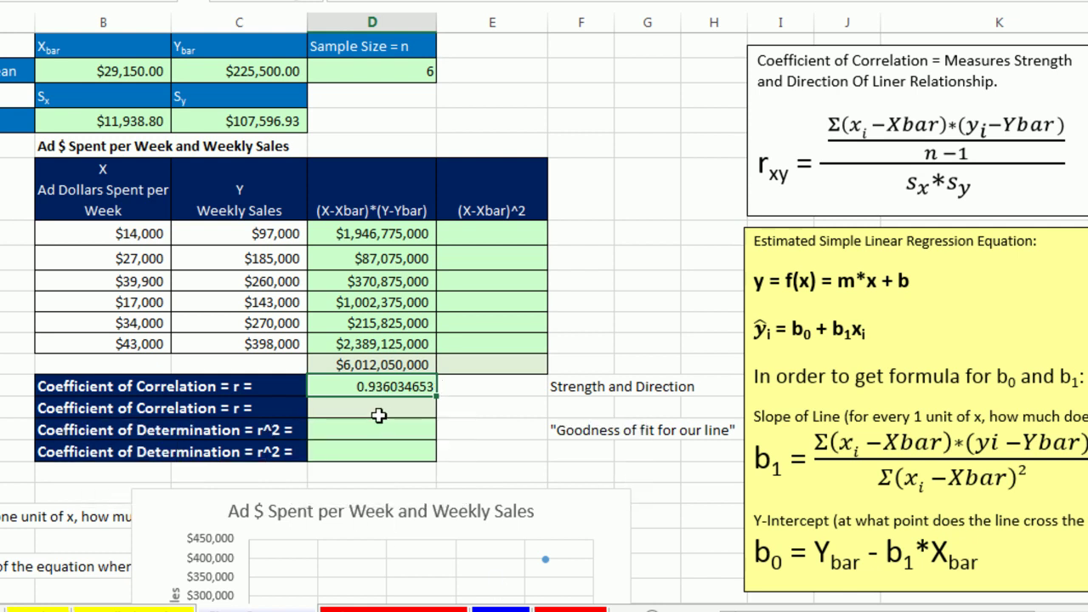
Step: Move the scatter chart off the formula cells
click(382, 496)
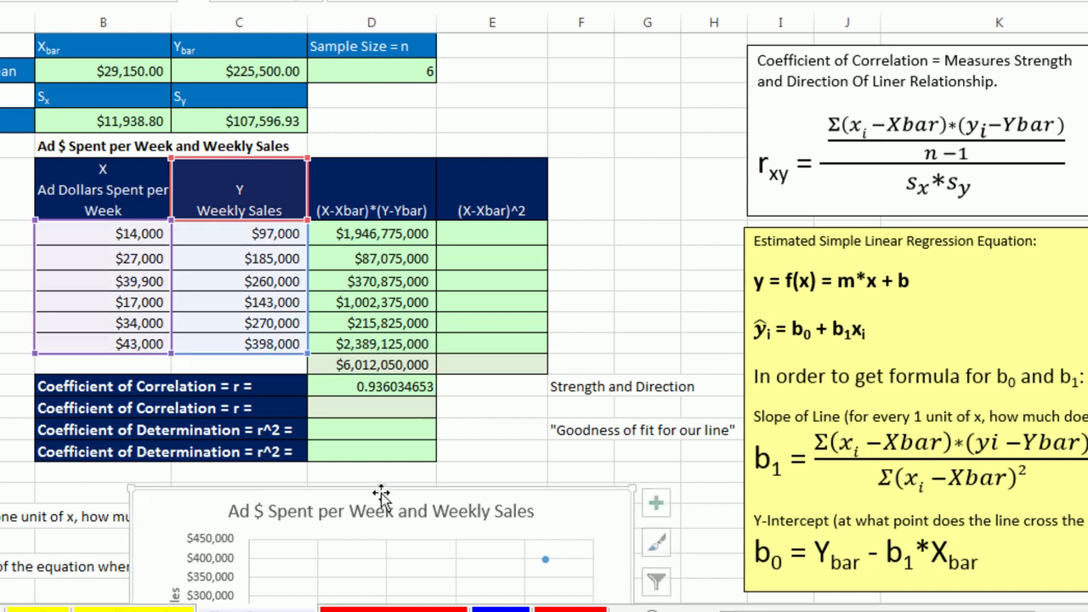
drag(382, 496, 777, 189)
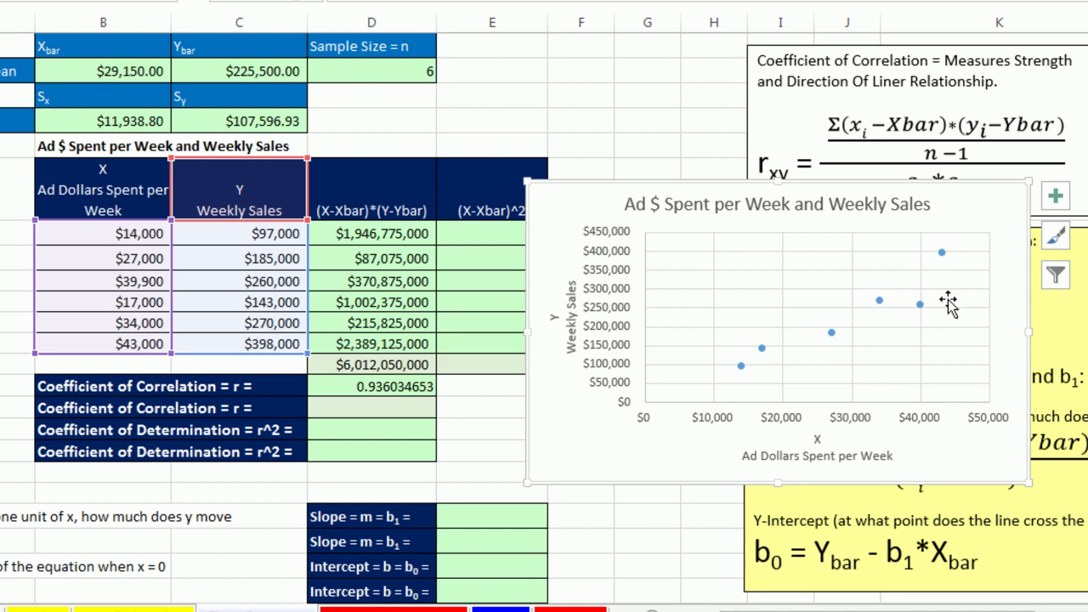
drag(639, 182, 661, 318)
click(372, 410)
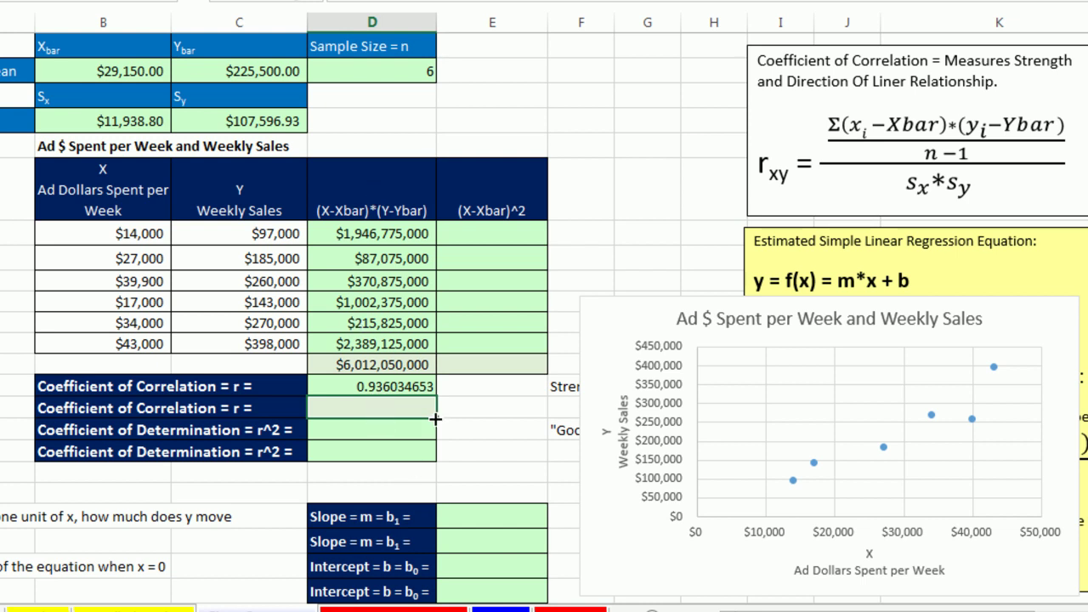
Step: Enter =PEARSON(C7:C12,B7:B12) in D16, returning 0.936034653
text(=pe)
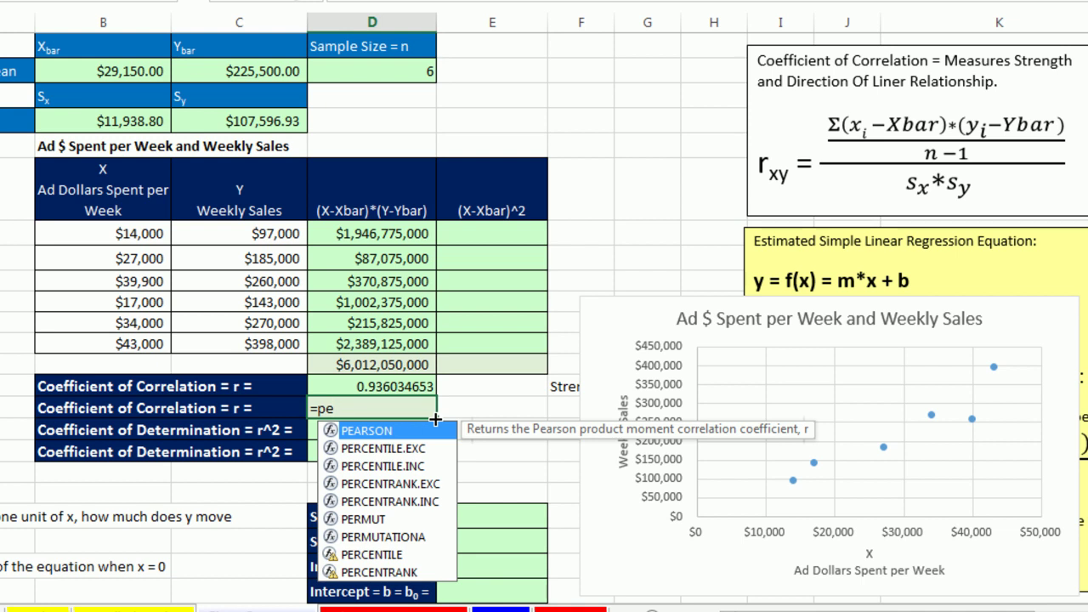
key(Tab)
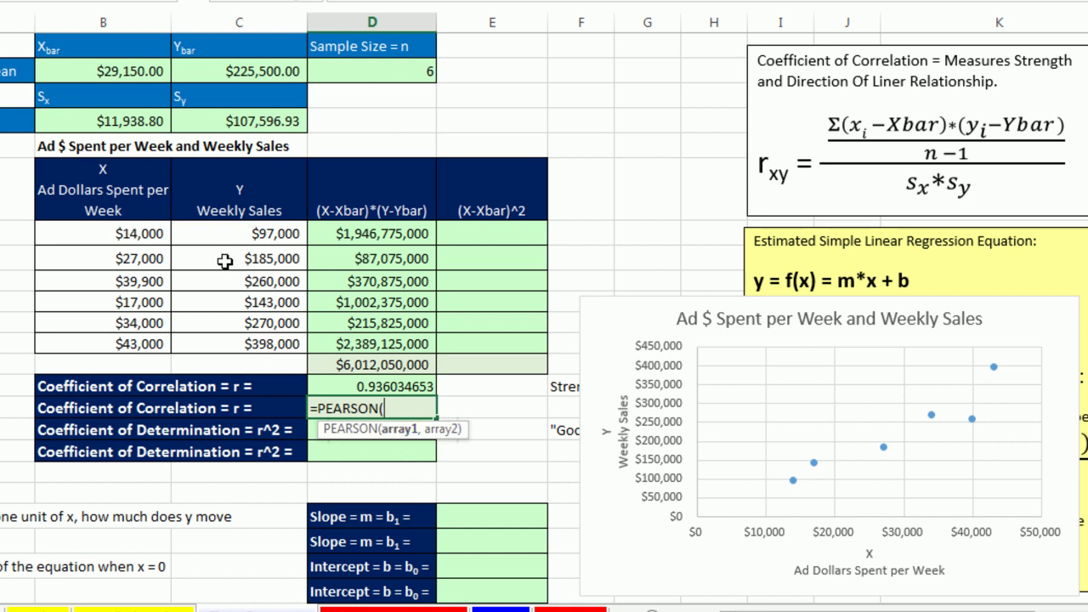
drag(222, 234, 235, 347)
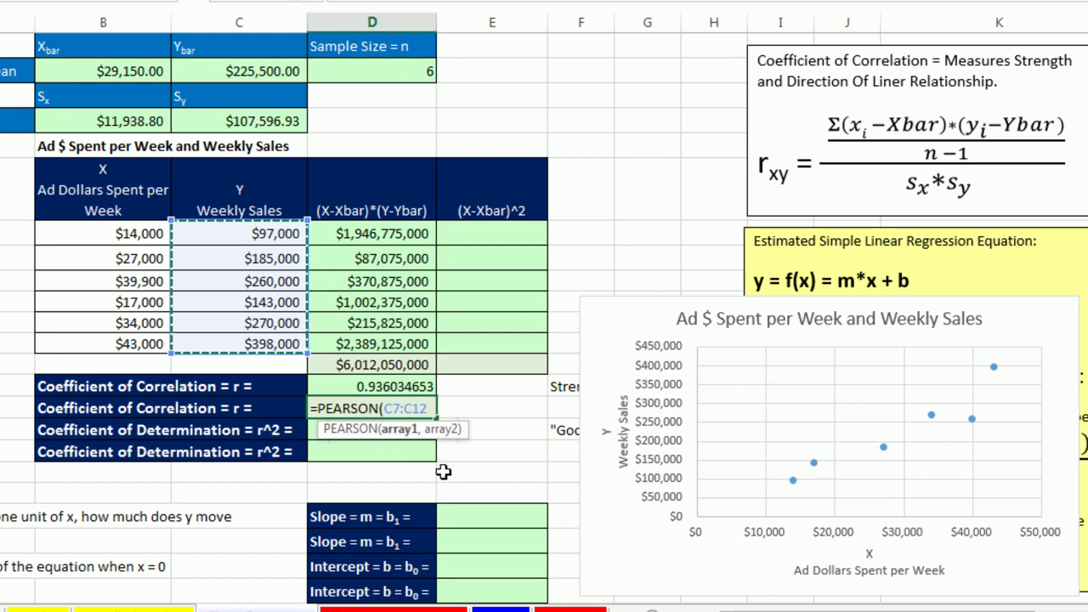
text(,)
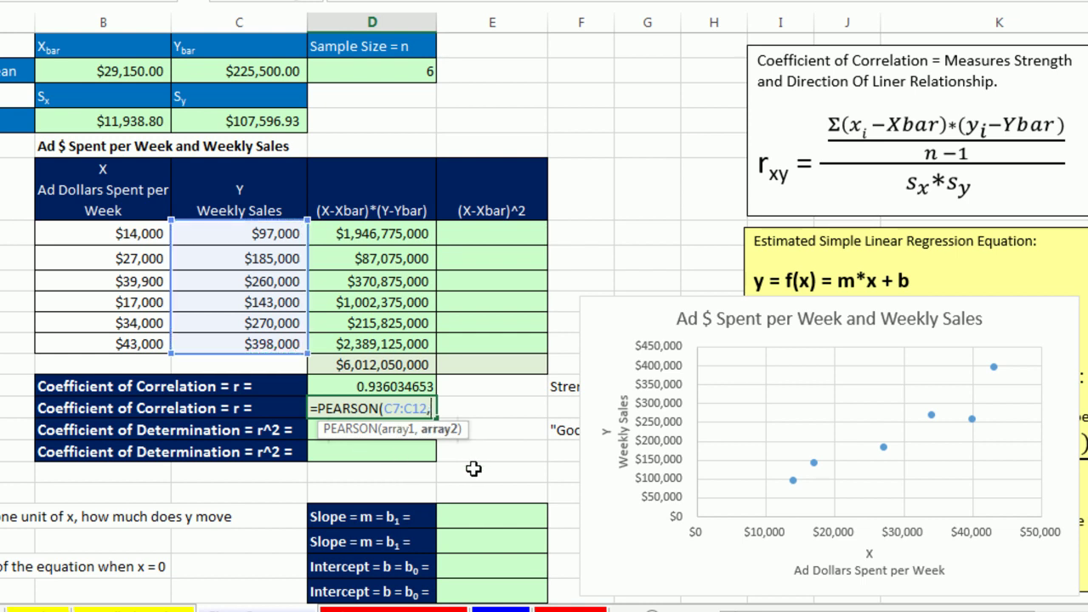
drag(93, 233, 111, 338)
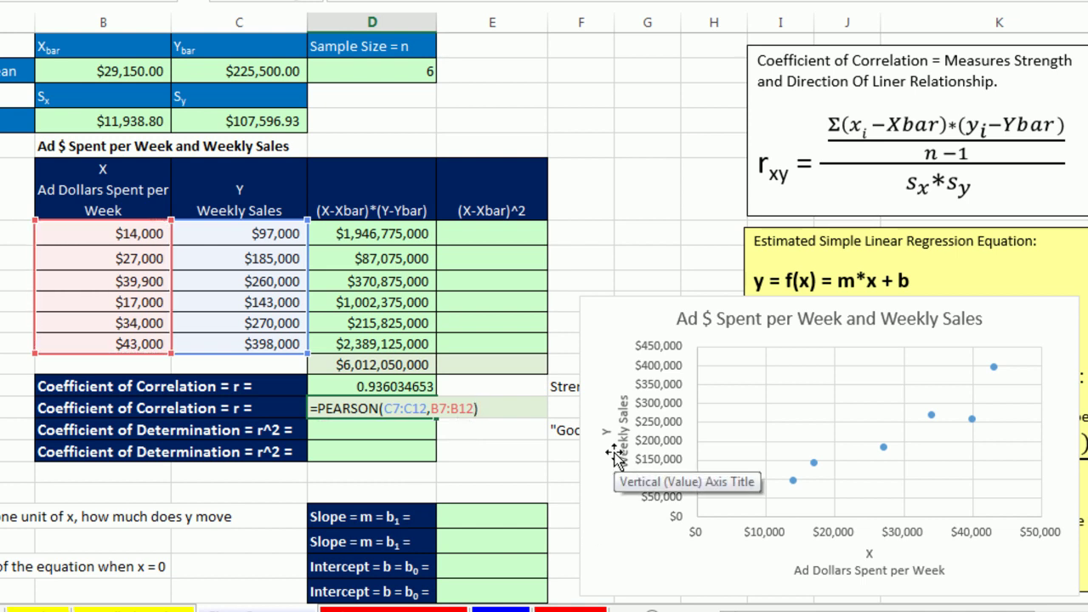
key(Return)
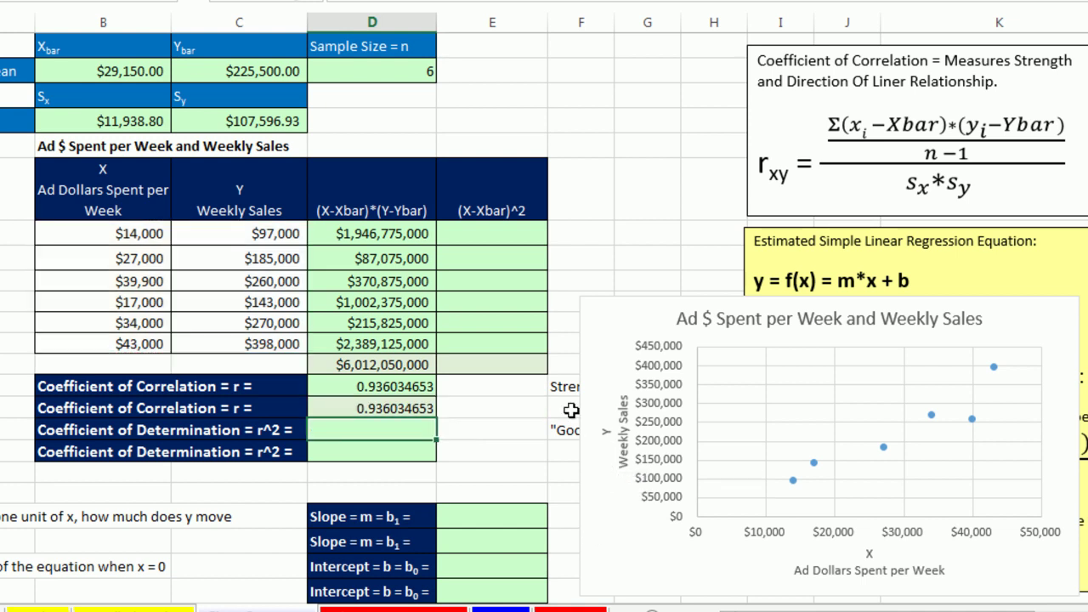
drag(638, 304, 799, 298)
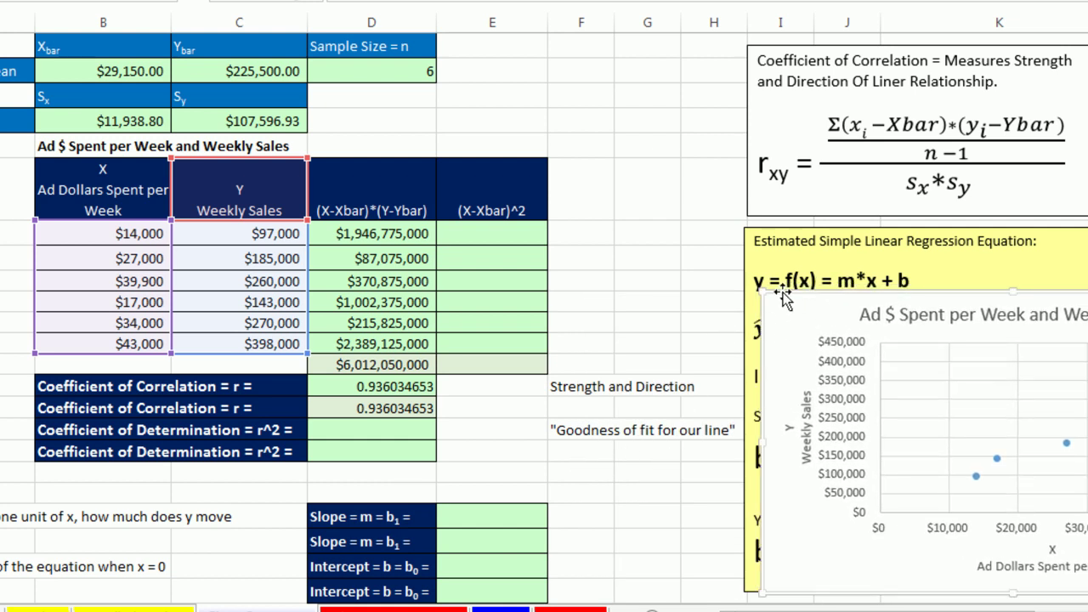
Step: Enter =D18^2 in the first Coefficient of Determination cell
drag(782, 298, 589, 284)
click(372, 430)
text(=D18^)
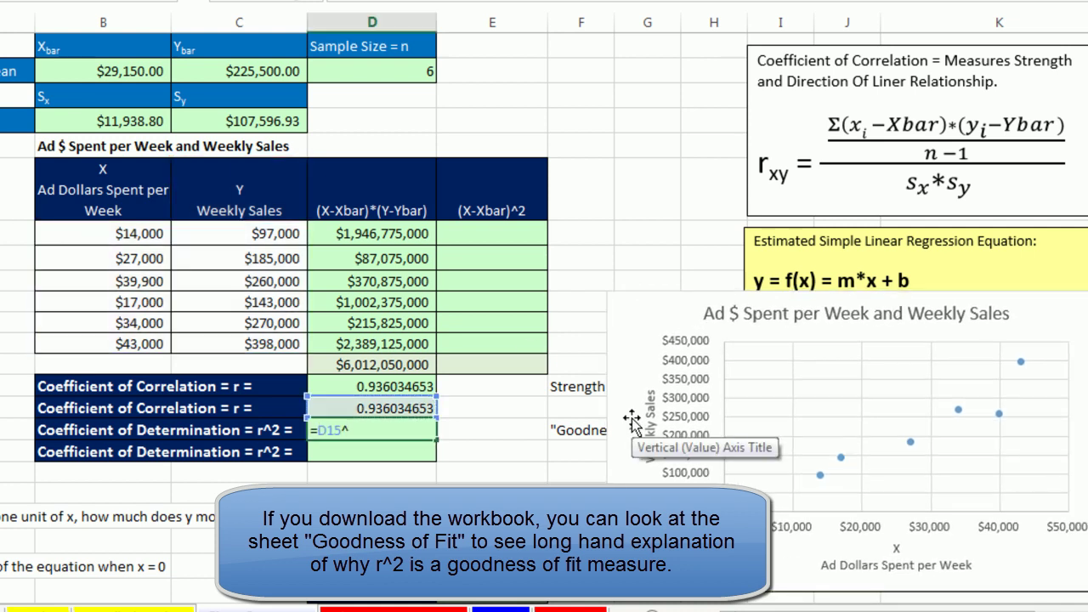
key(Return)
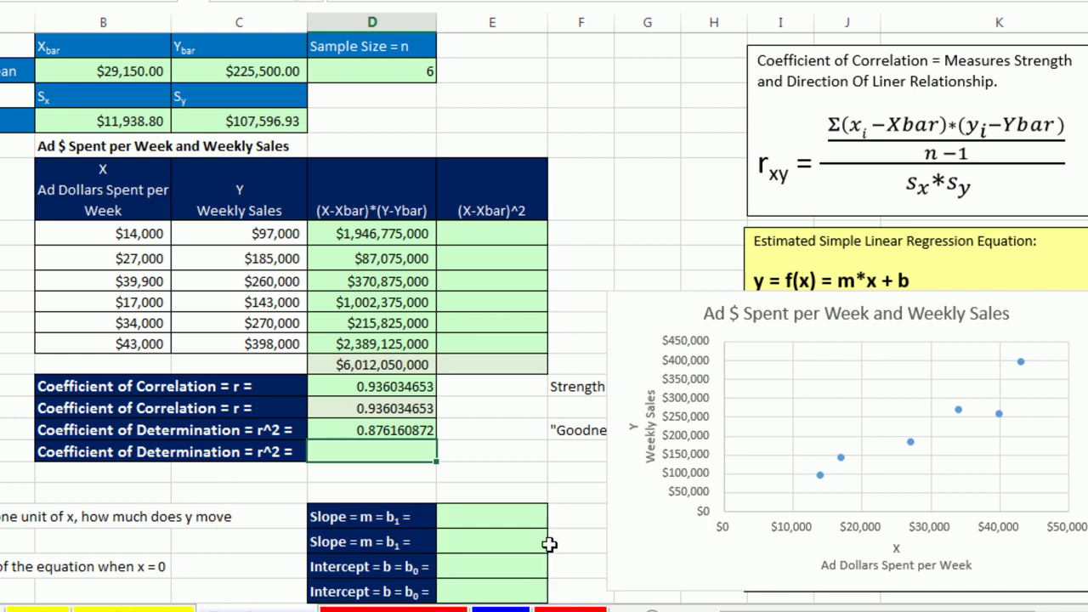
Step: Enter =RSQ(C7:C12,B7:B12) in the second r^2 cell, also 0.876160872
text(=rs)
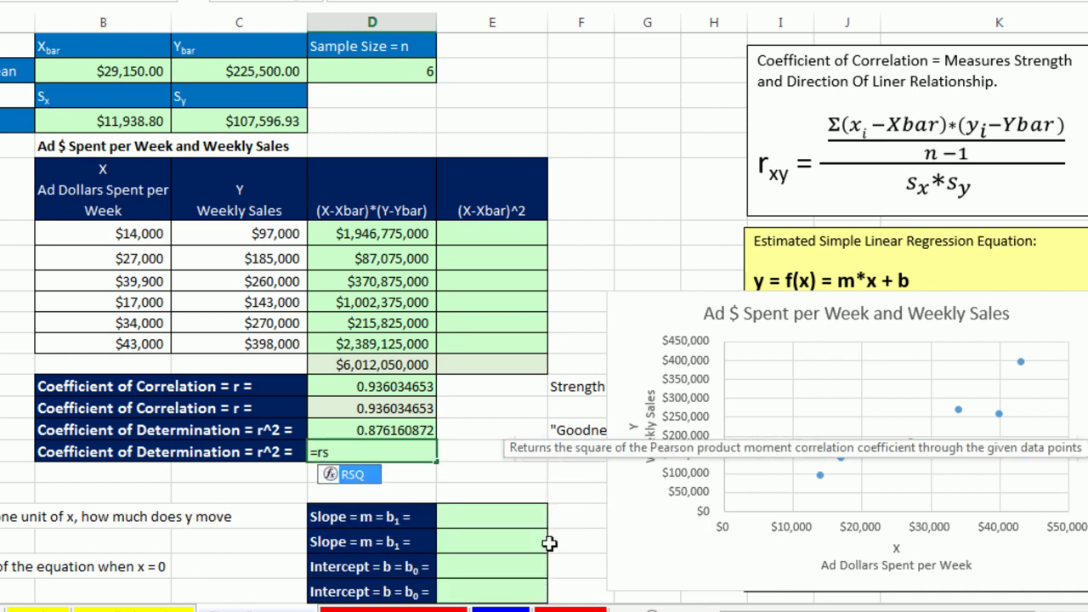
key(Tab)
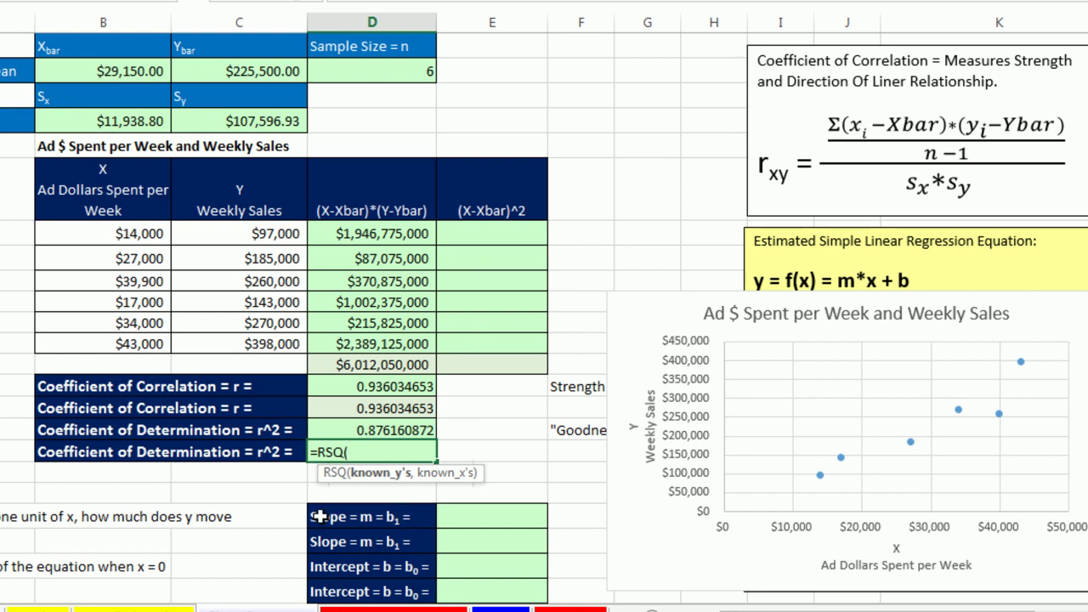
drag(239, 233, 242, 344)
text(,)
drag(124, 234, 136, 343)
key(Return)
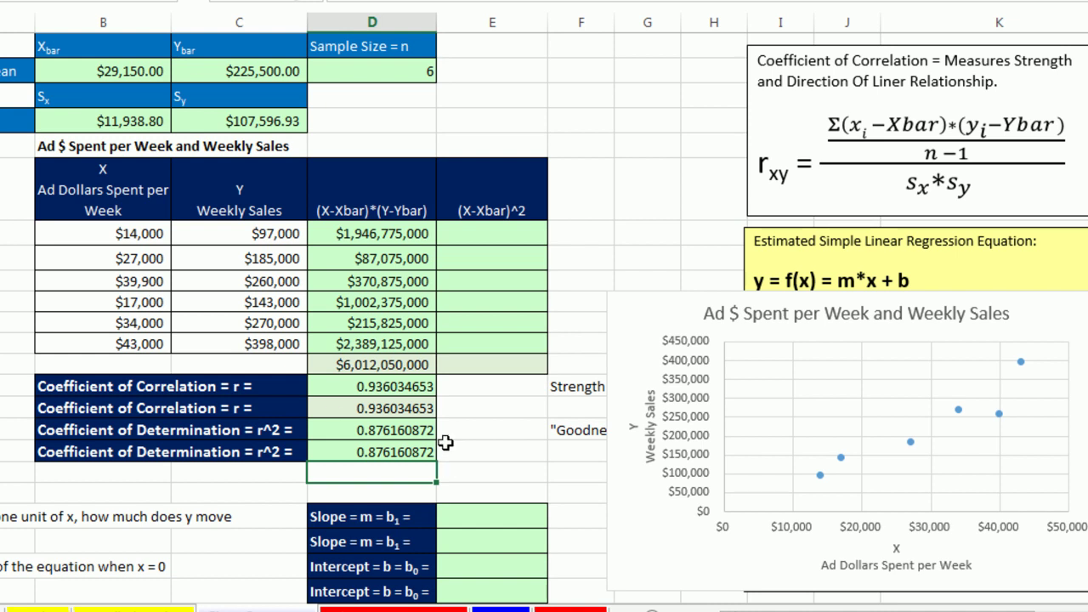
Step: Move the chart below the Goodness row and enter =(B7-$B$2)^2 in the first (X-Xbar)^2 cell
click(660, 301)
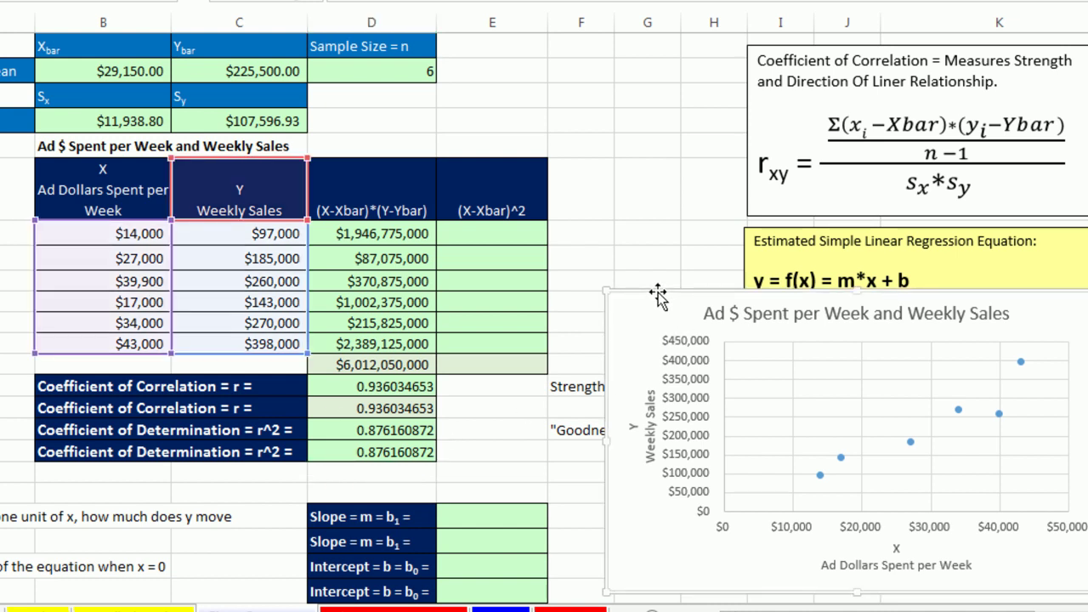
drag(656, 294, 885, 608)
click(495, 515)
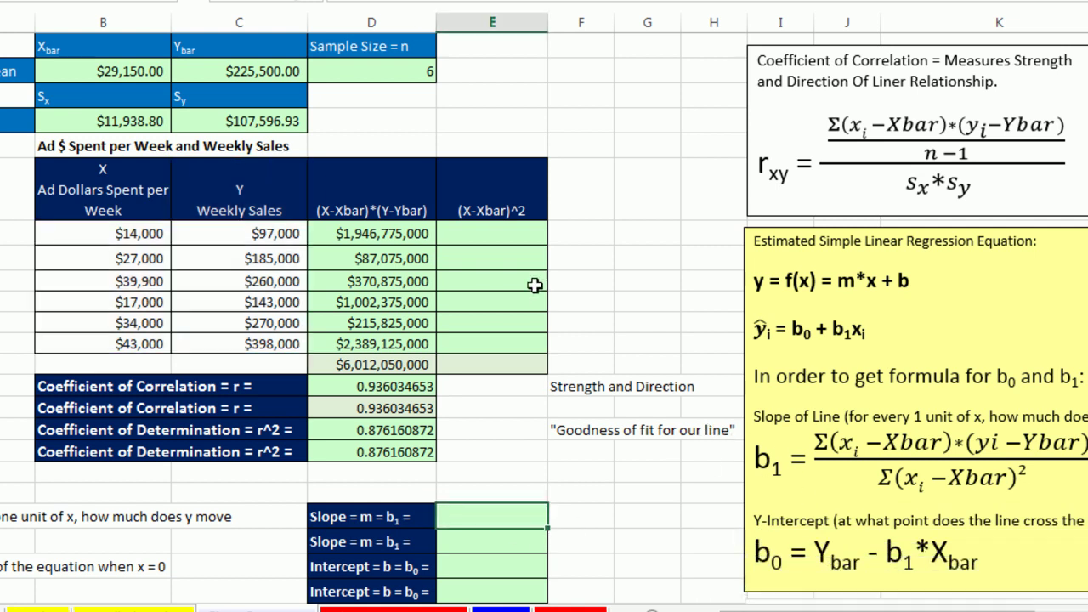
click(480, 238)
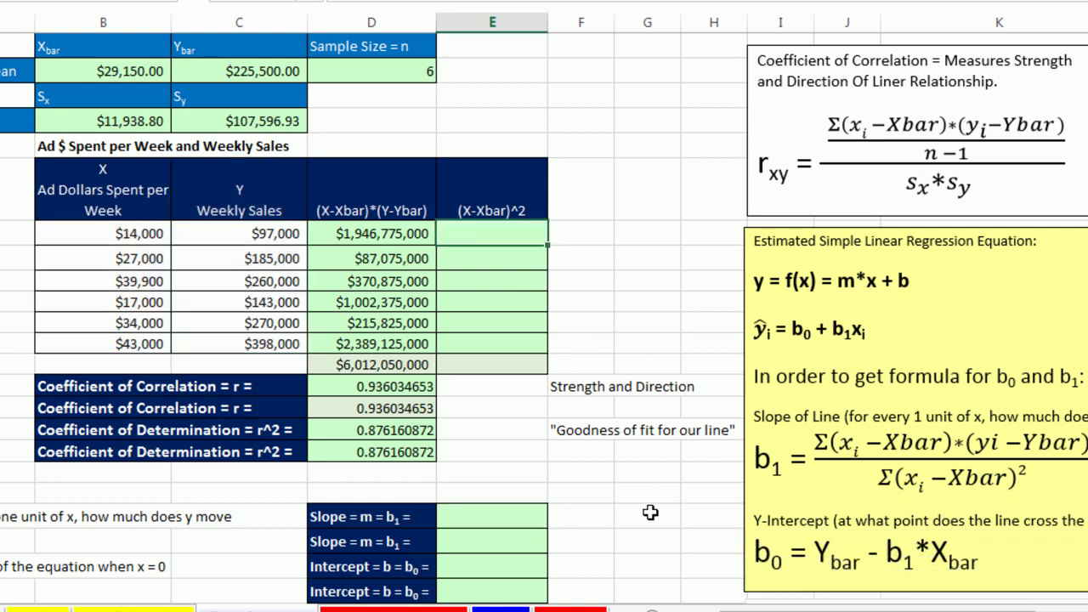
text(=()
key(Left)
key(Left)
key(Left)
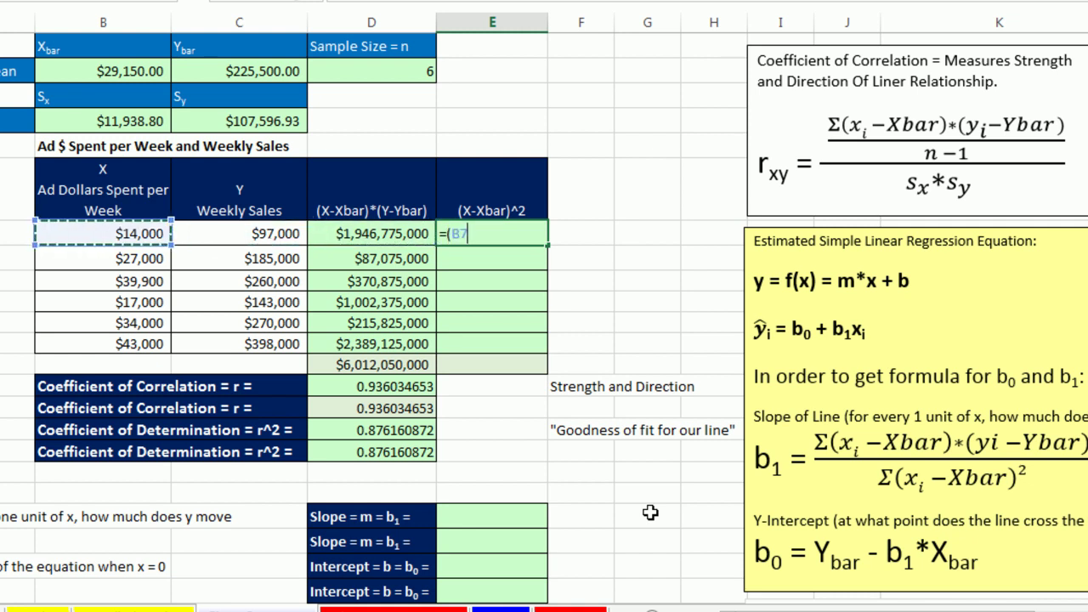
text(-)
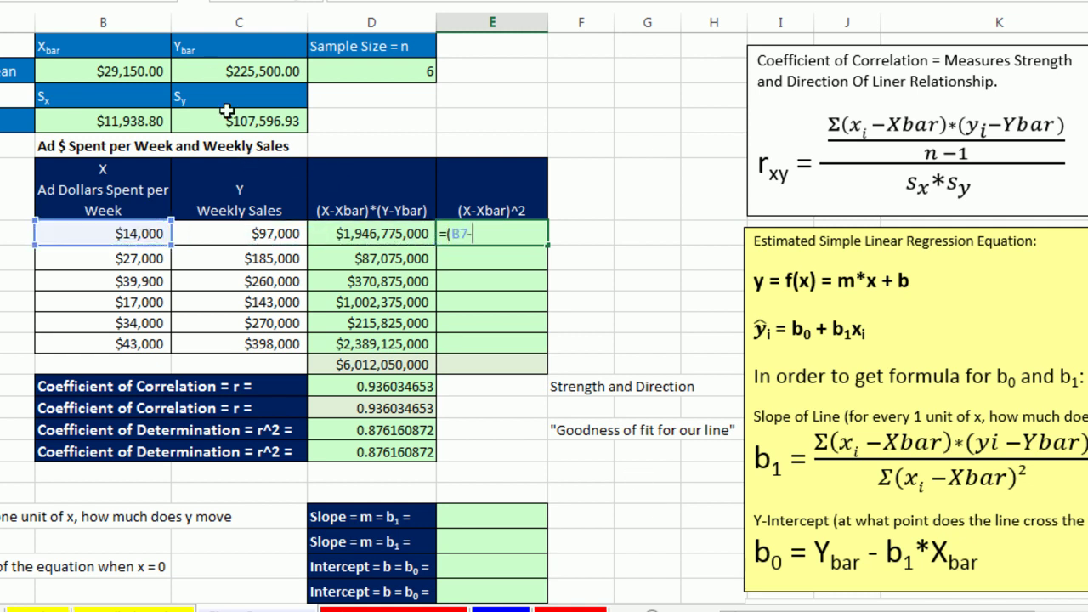
click(131, 68)
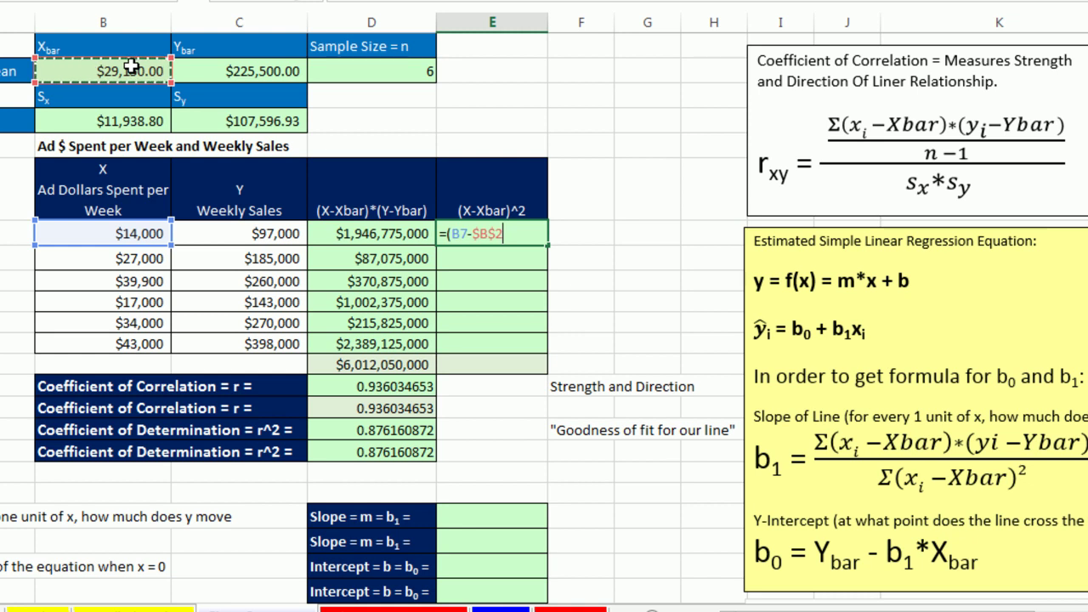
text())
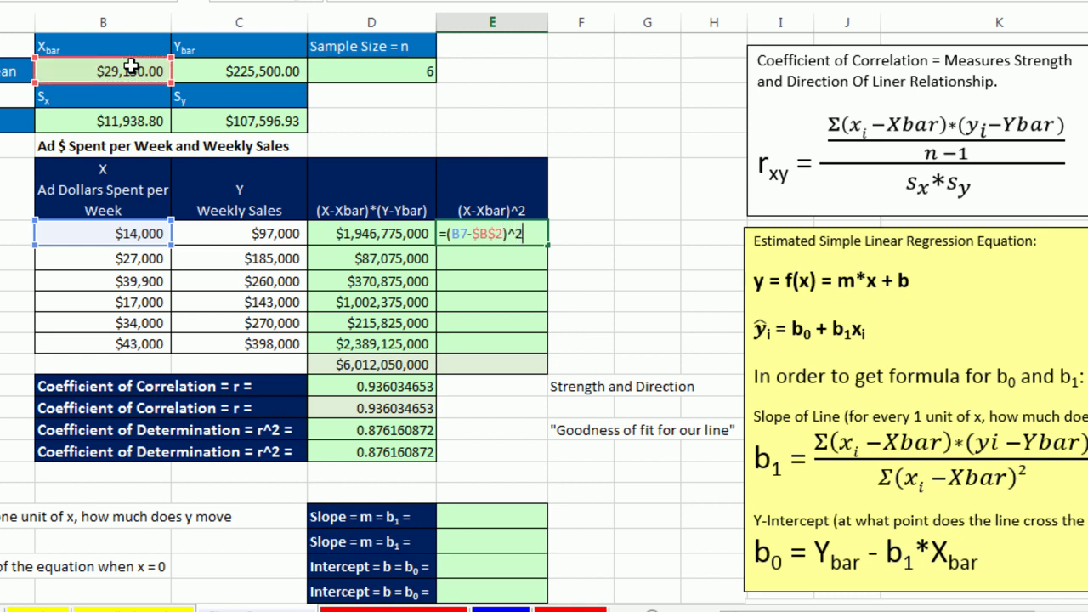
text(^2)
key(ctrl+Return)
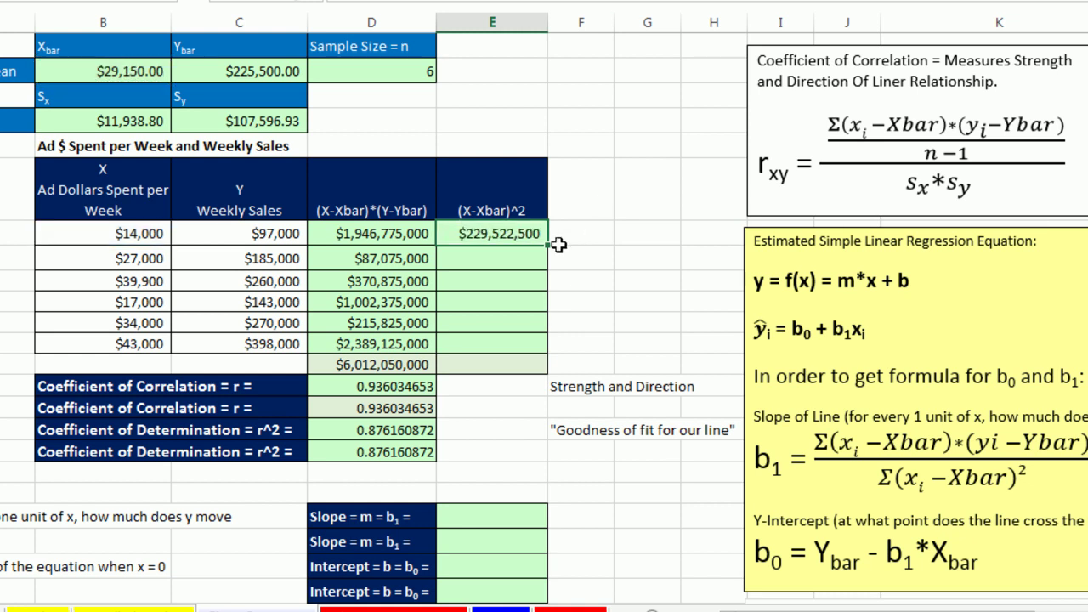
Step: Fill the squared deviations down all six rows and total them to $712,675,000
drag(550, 244, 551, 353)
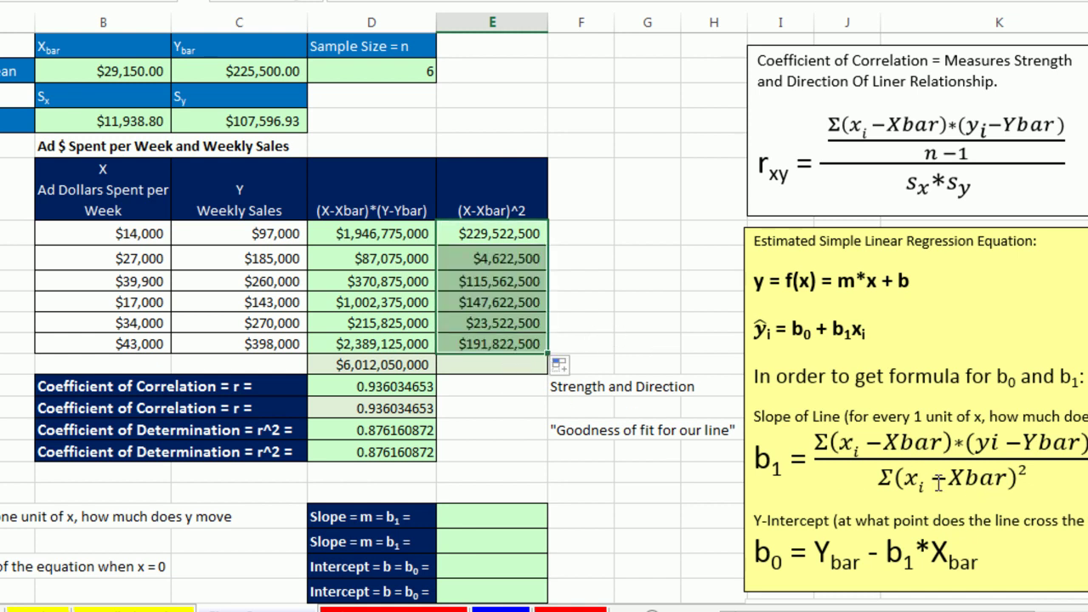
click(460, 367)
key(alt+equal)
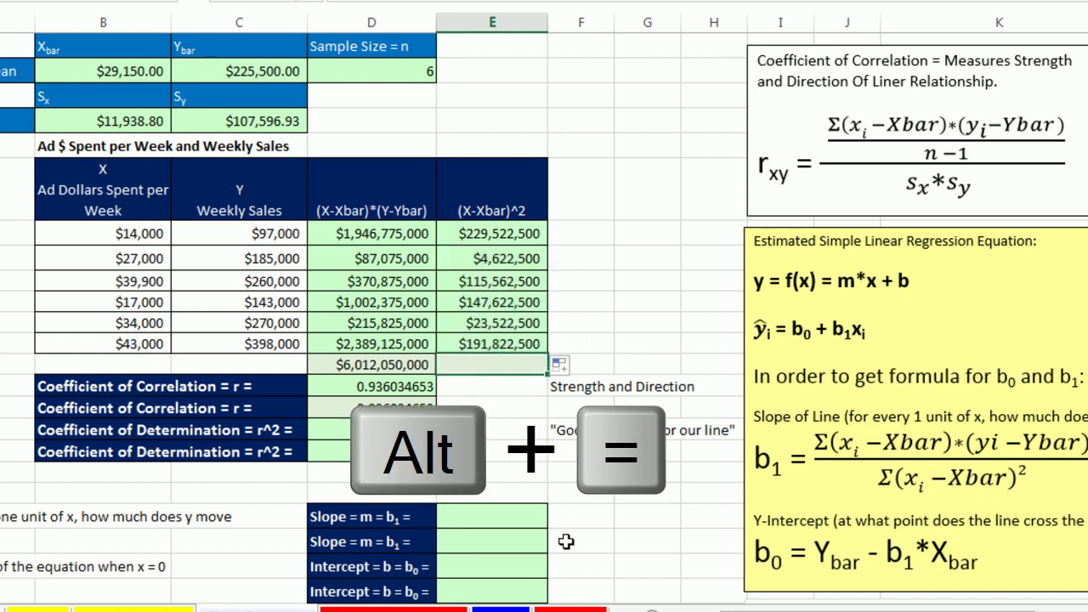
key(Return)
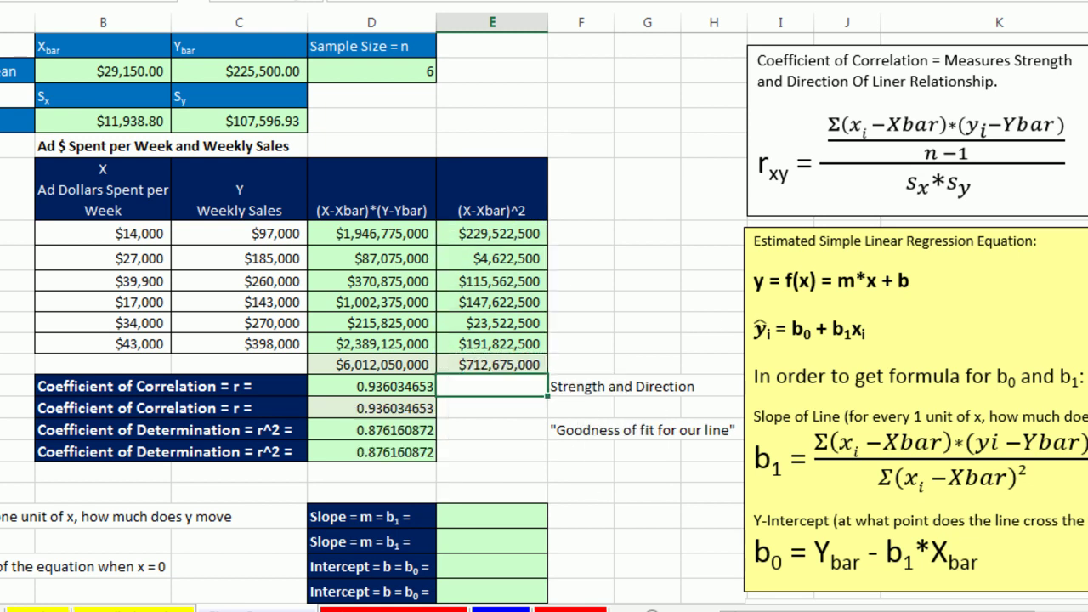
Step: Enter =D13/E13 in the first Slope cell, giving 8.435892939
scroll(679, 513, down, 2)
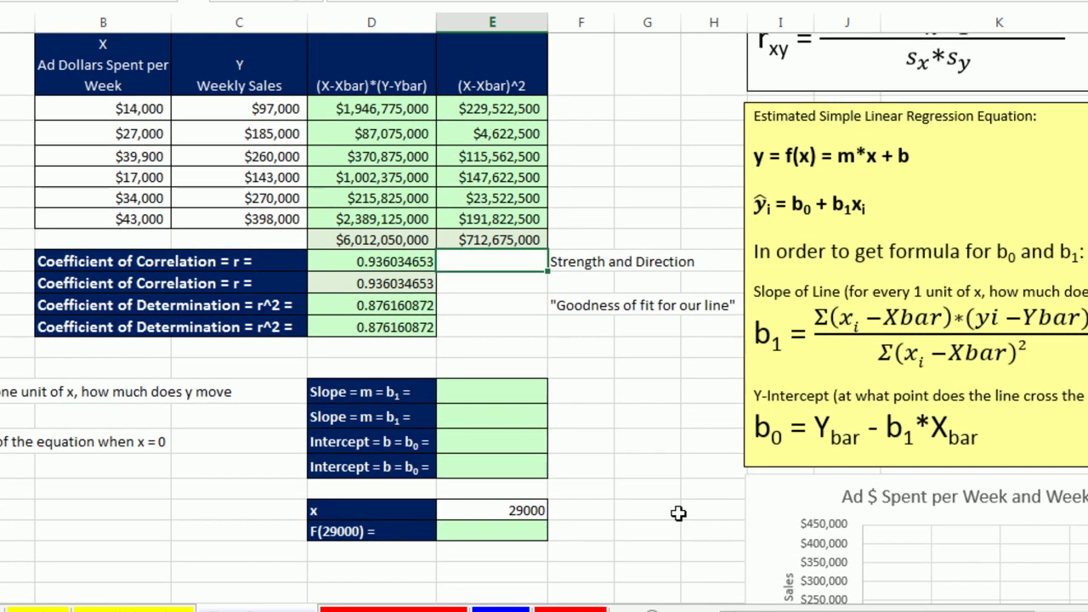
click(454, 389)
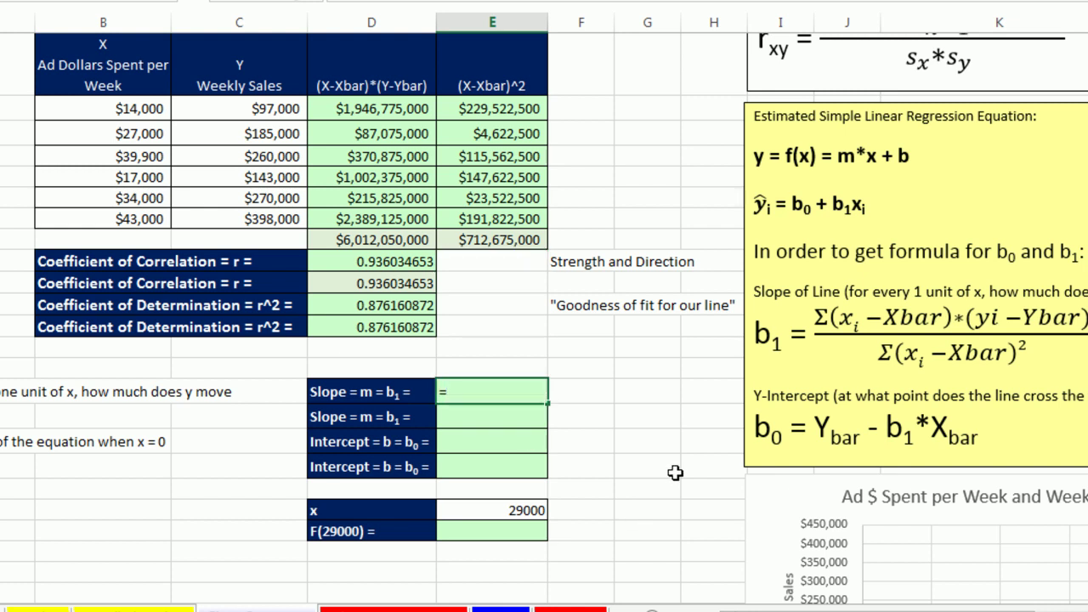
click(416, 241)
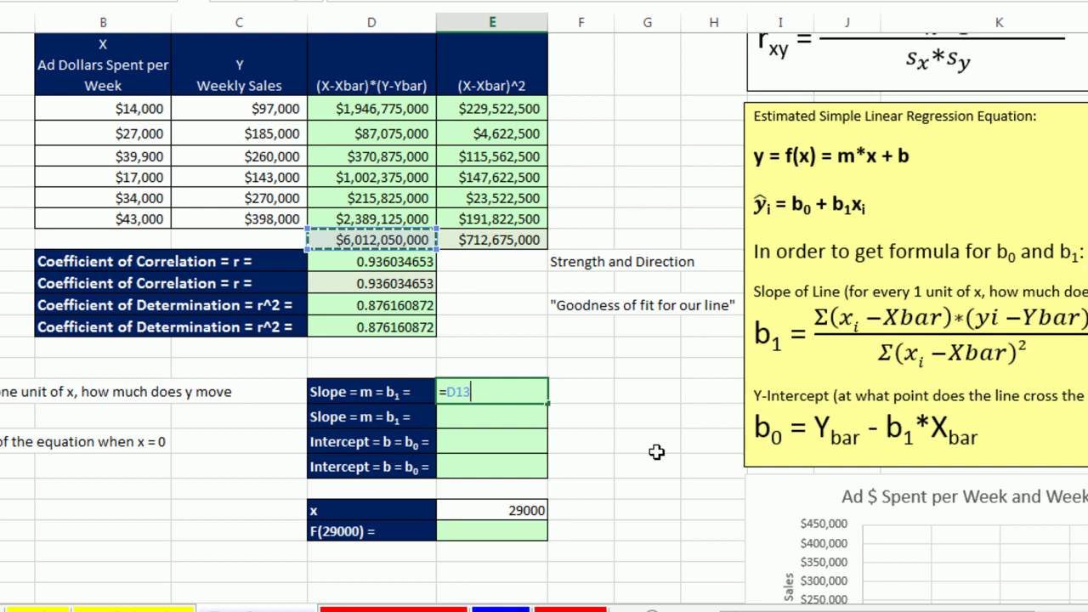
text(/)
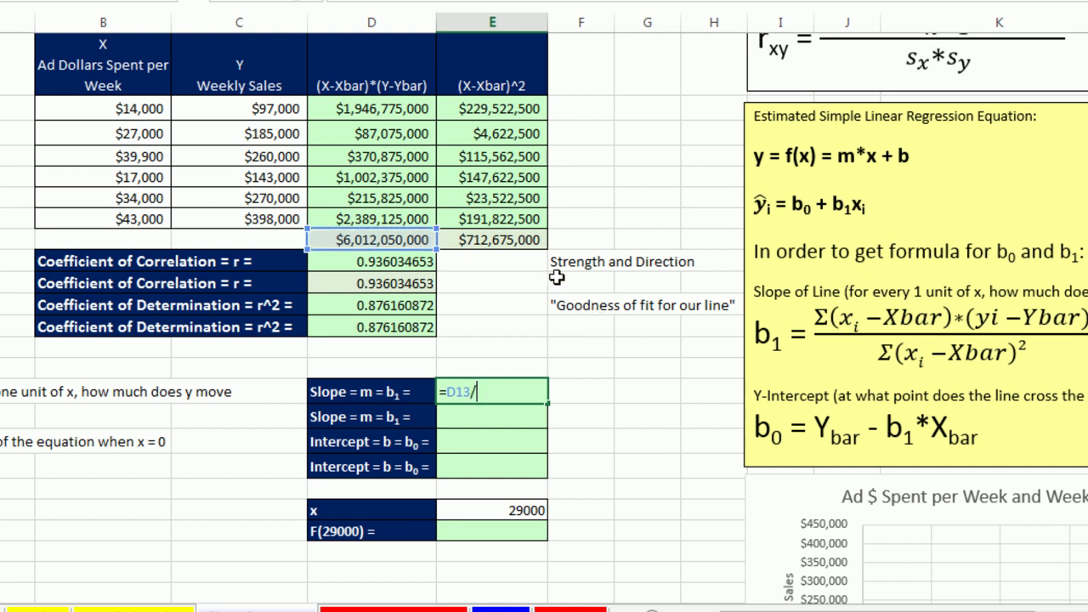
click(518, 239)
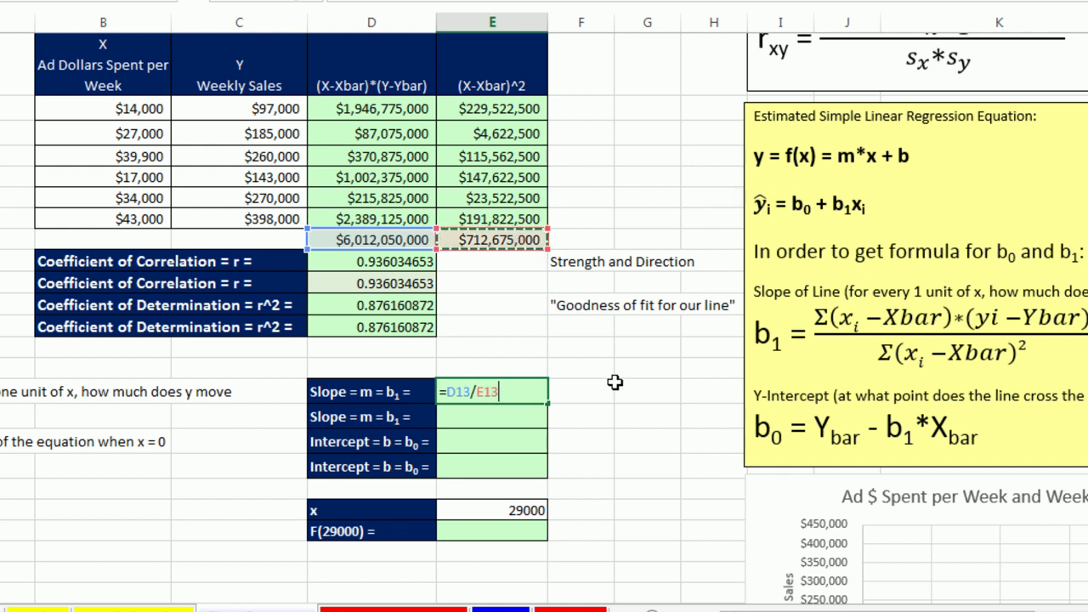
key(Return)
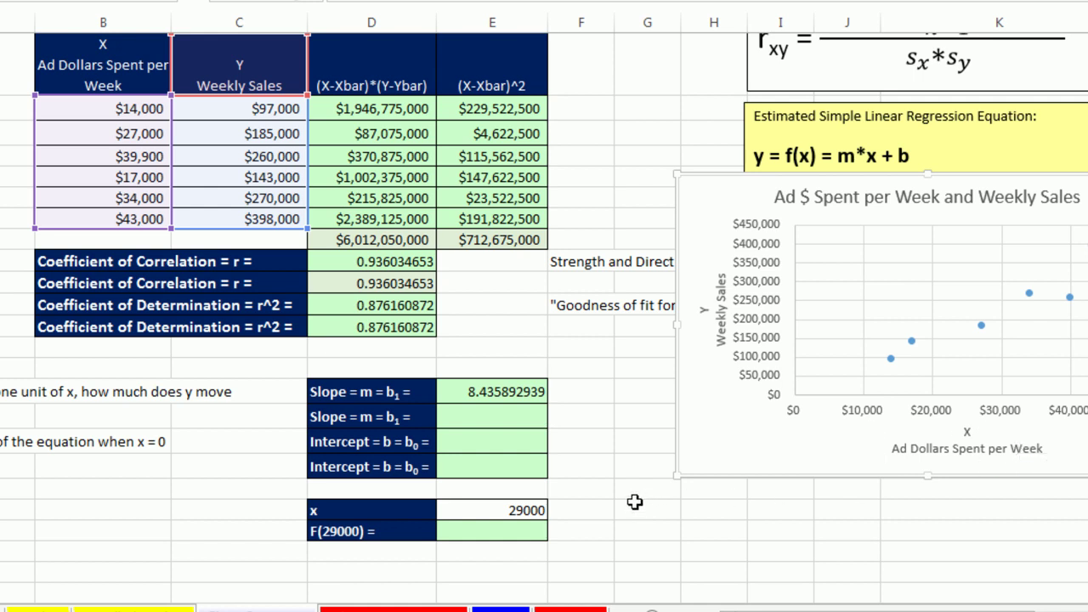
Step: Enter =SLOPE(C7:C12,B7:B12) in the second Slope cell
click(494, 422)
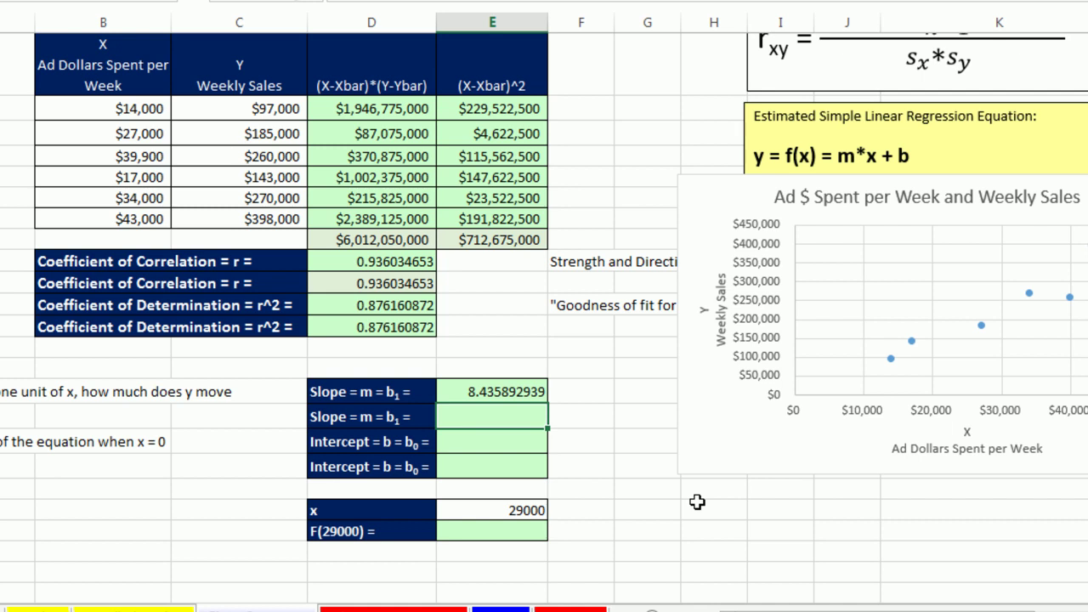
text(=slo)
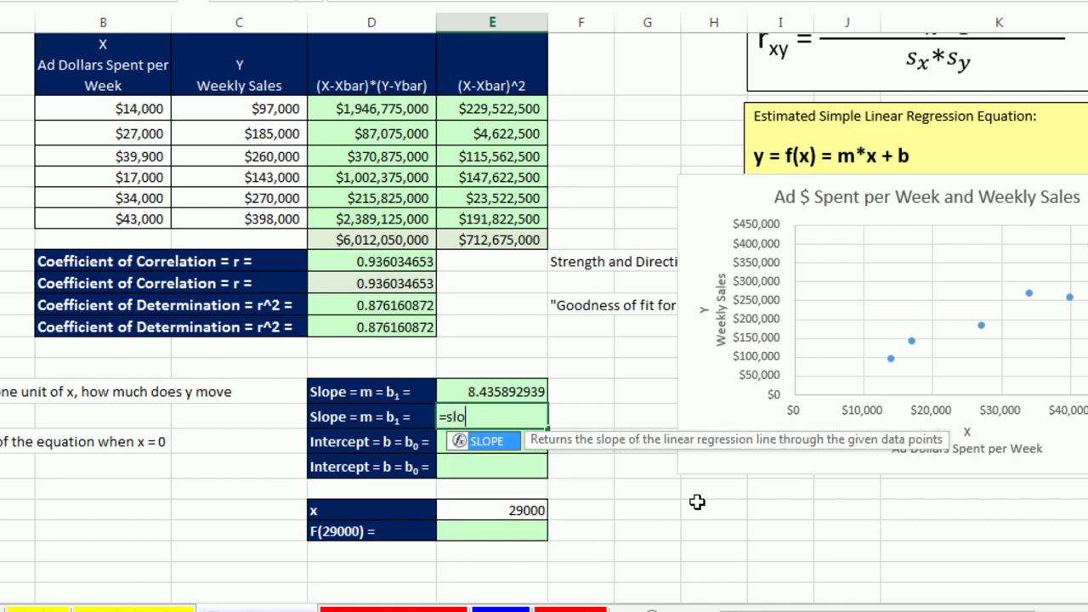
key(Tab)
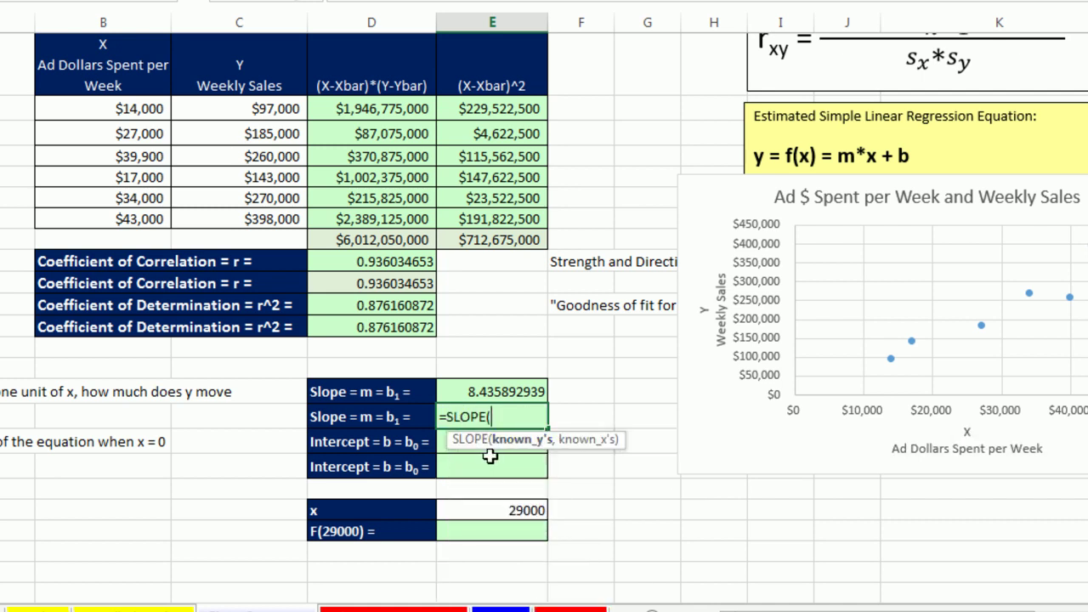
drag(252, 109, 261, 209)
text(,)
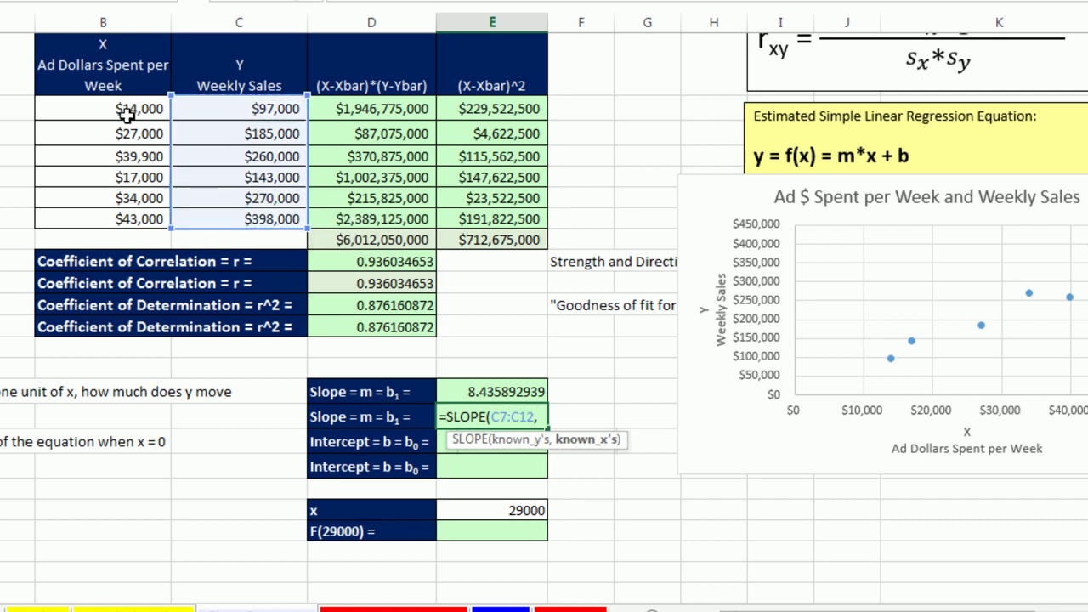
drag(115, 109, 128, 219)
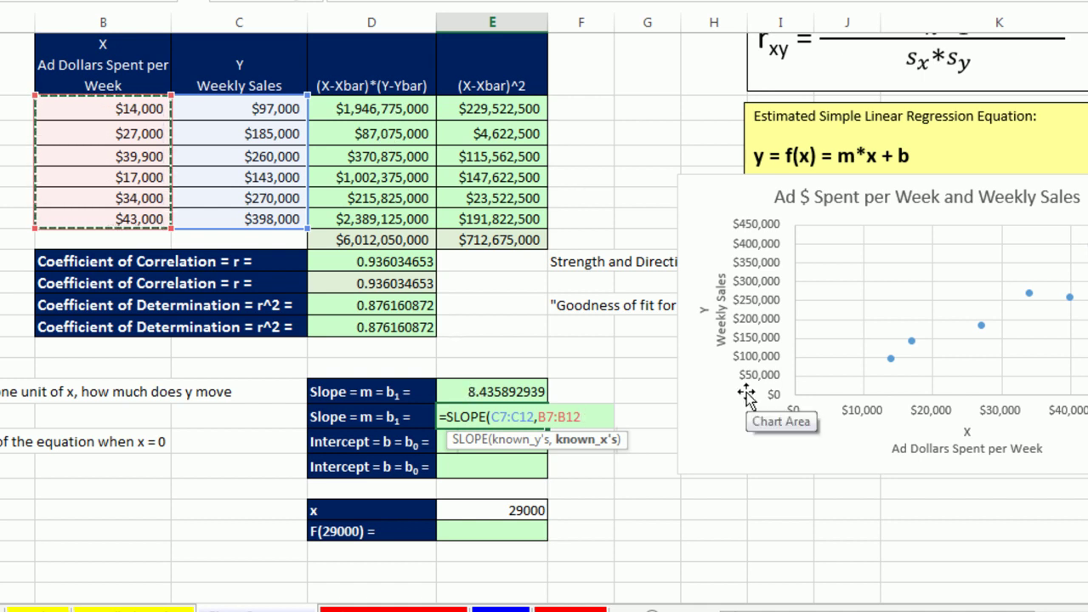
key(ctrl+Return)
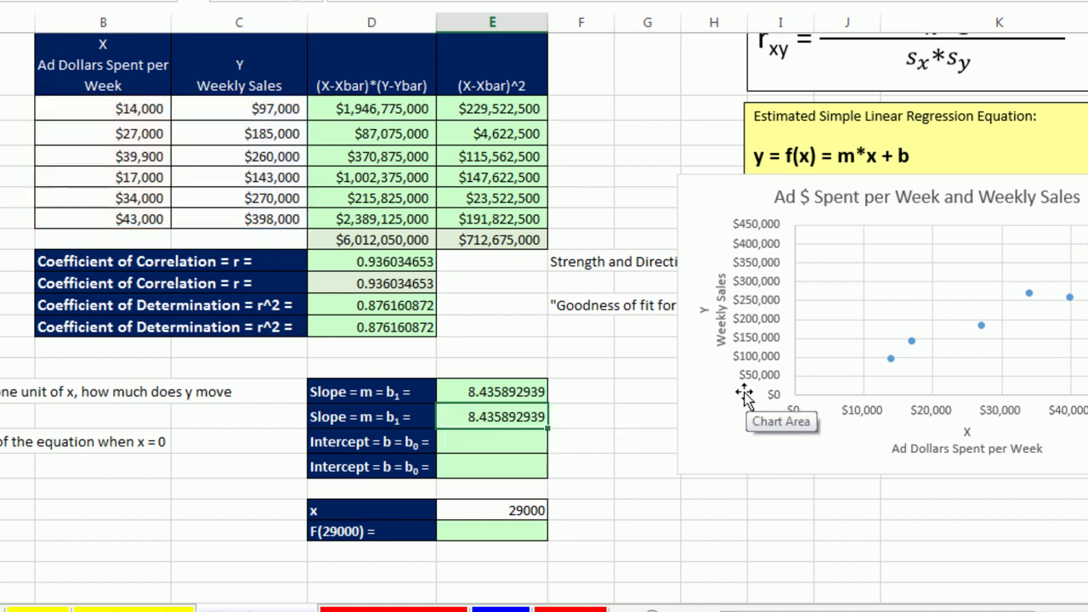
Step: Move the chart down to uncover the Intercept rows
click(499, 448)
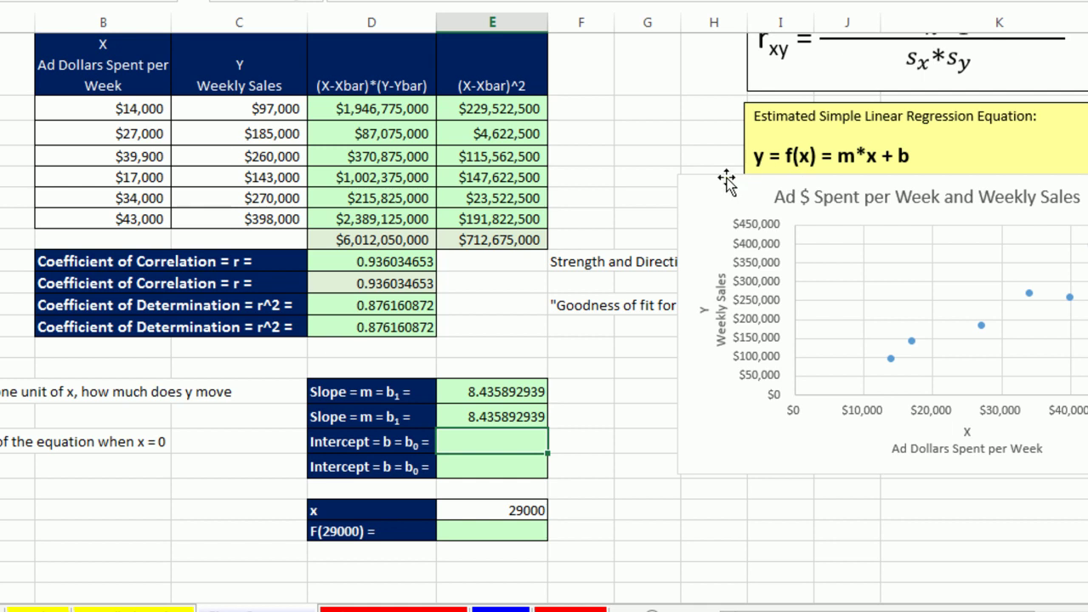
drag(722, 176, 731, 479)
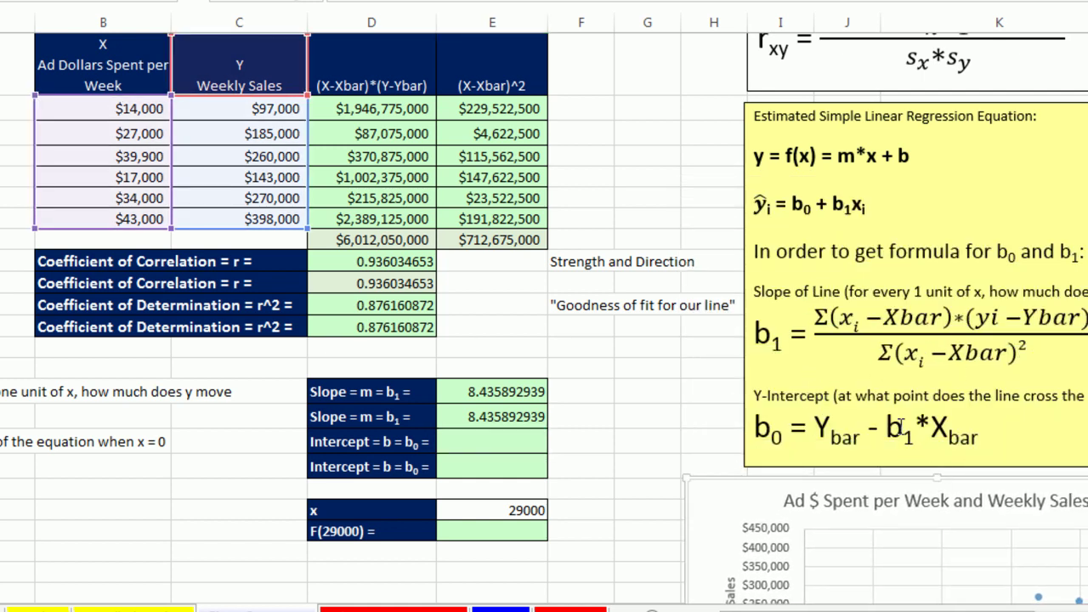
click(516, 440)
Step: Enter =C2-E20*B2 in E22, giving intercept -20,406.28
text(=)
scroll(618, 535, up, 2)
scroll(533, 474, up, 1)
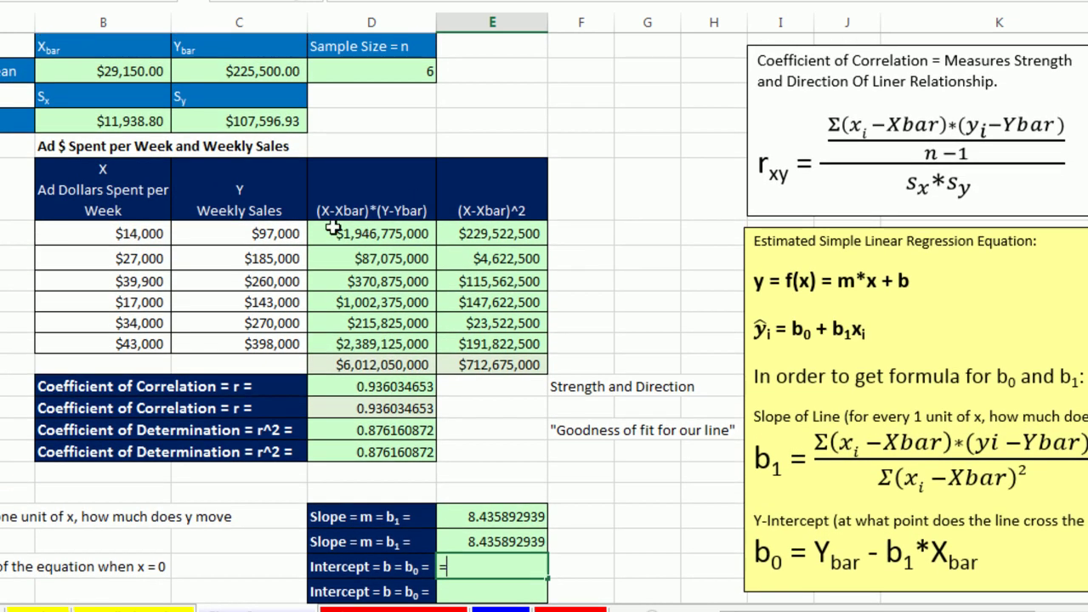
click(244, 77)
text(-)
scroll(581, 493, down, 3)
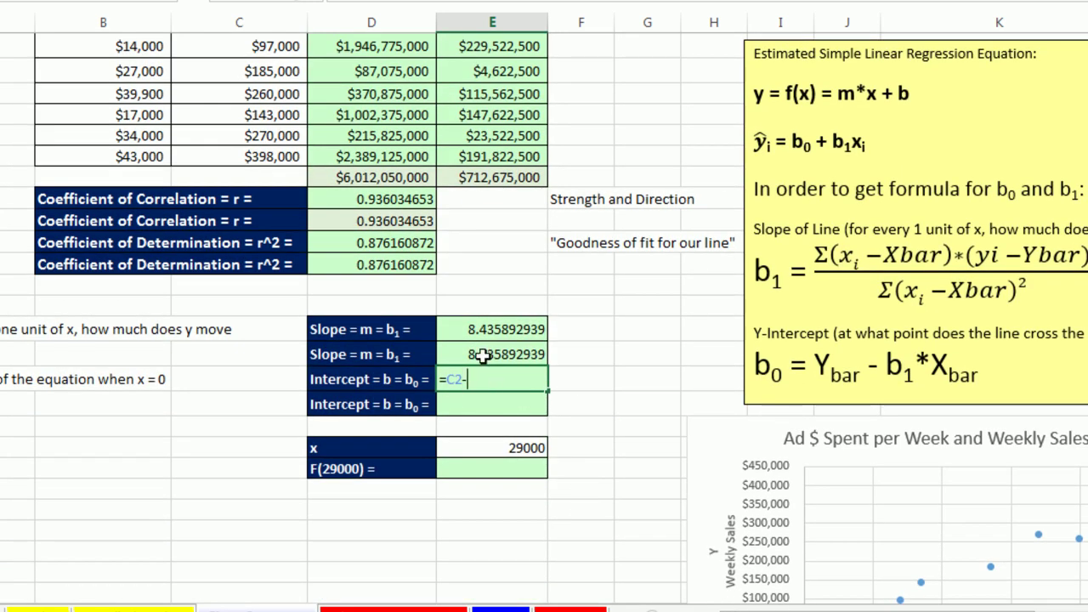
click(476, 329)
text(*)
scroll(475, 329, up, 3)
click(108, 62)
scroll(467, 314, down, 3)
key(Return)
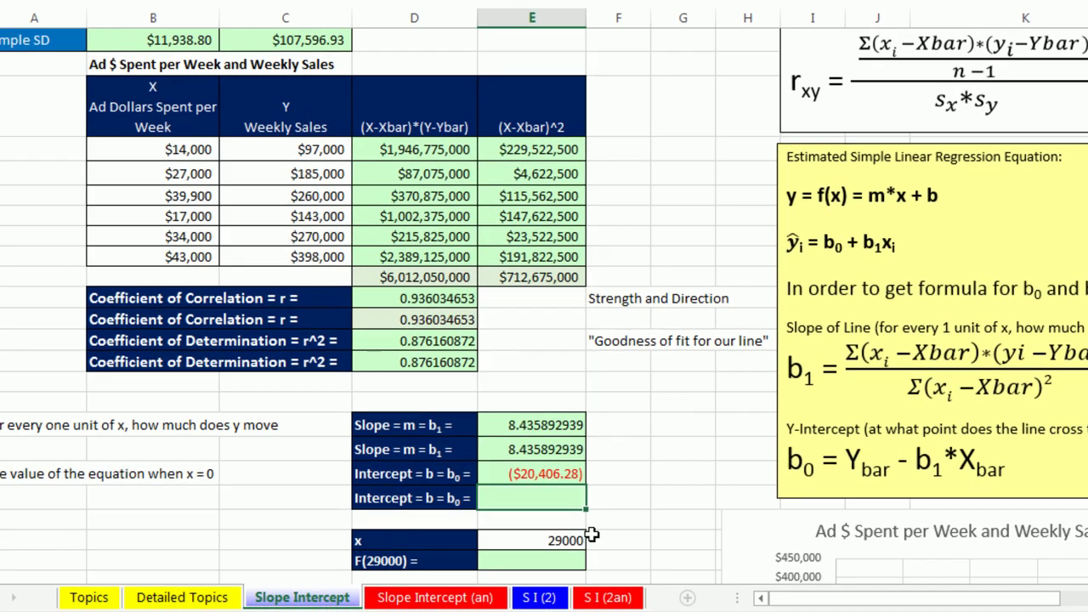
Step: Recompute the intercept in E23 with =INTERCEPT(C7:C12,B7:B12)
text(=i)
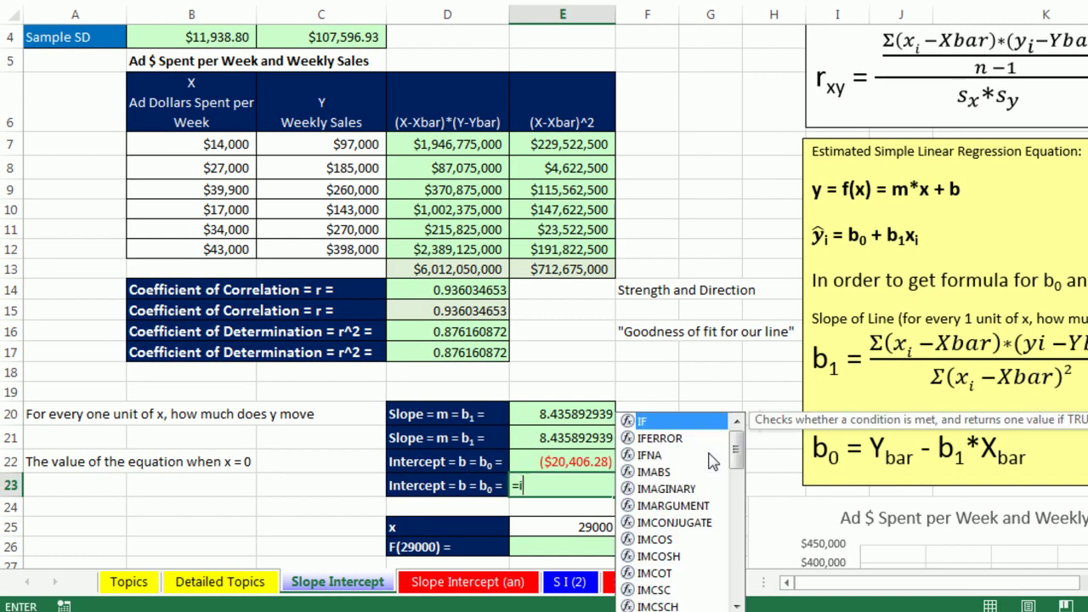
text(nte)
key(Tab)
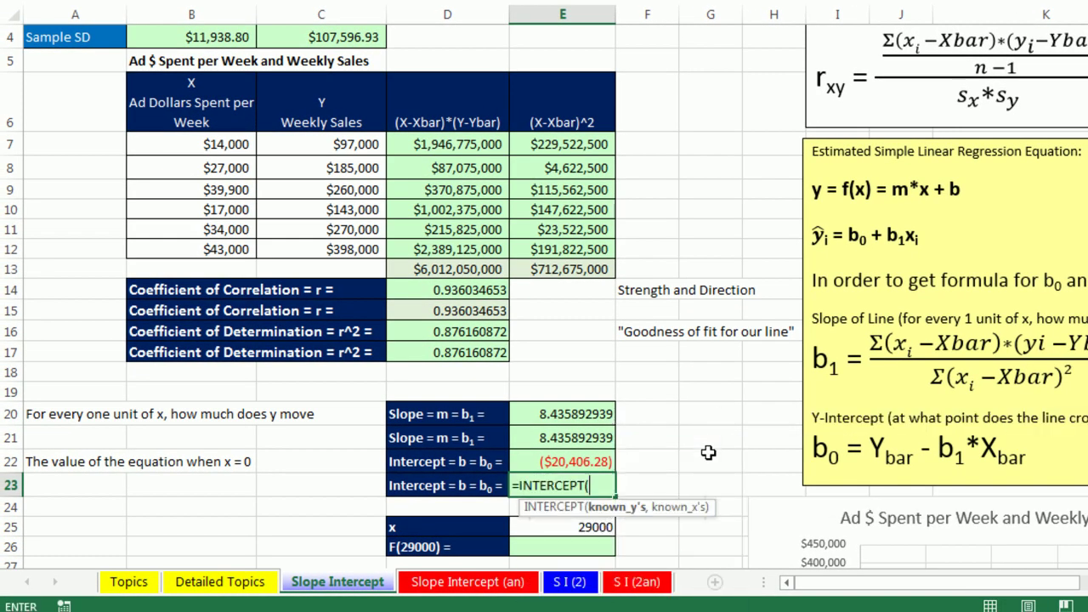
drag(343, 147, 360, 245)
text(,)
drag(209, 143, 224, 247)
key(Return)
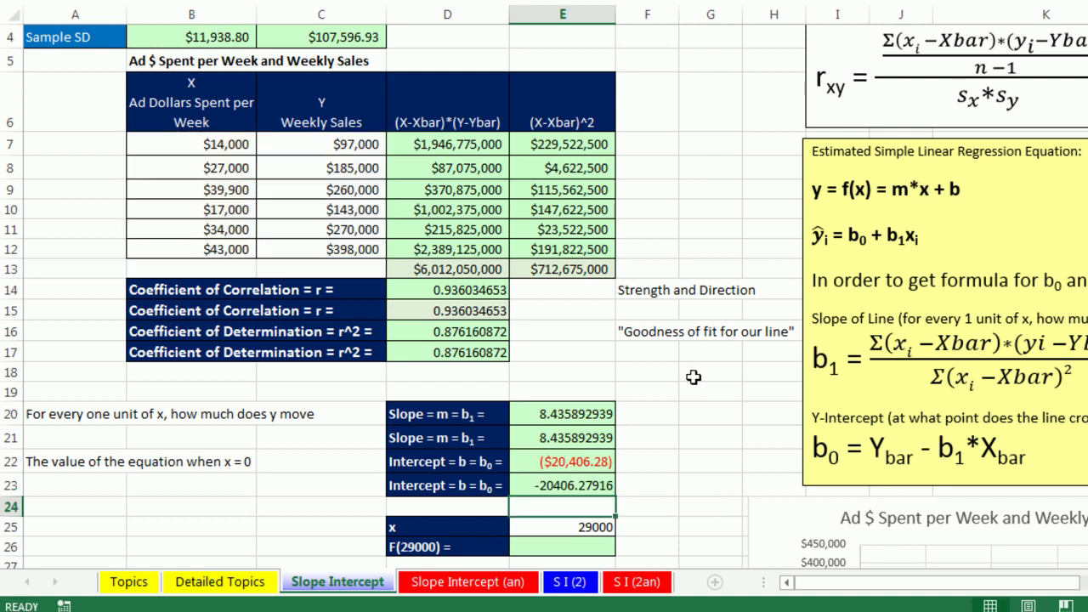
scroll(694, 376, down, 1)
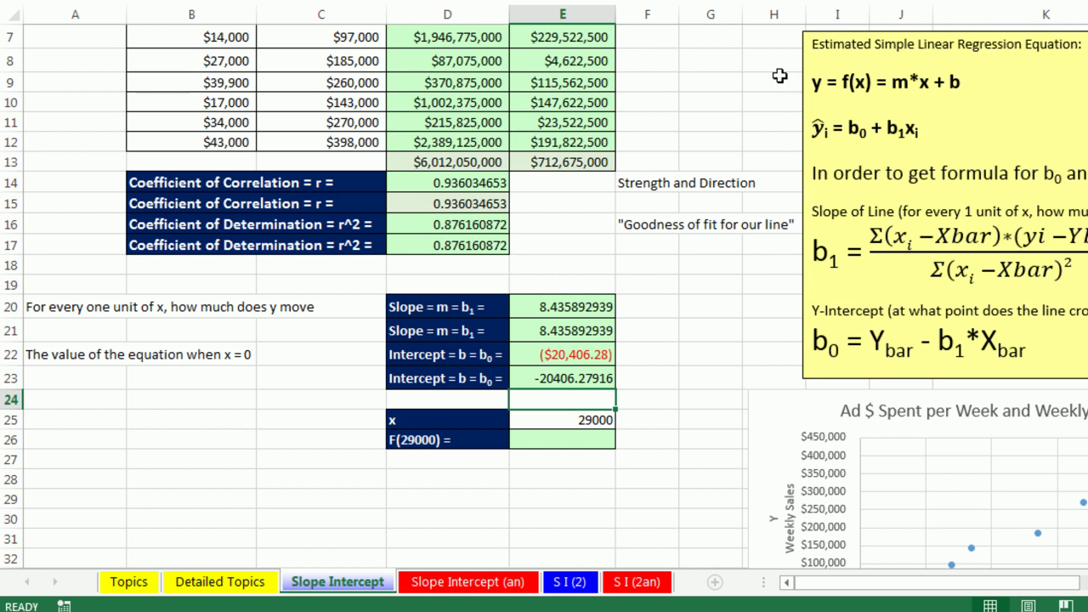
Step: Enter =E20*E25+E23 in E26 to predict sales of $224,234.62 at x = 29000
click(570, 439)
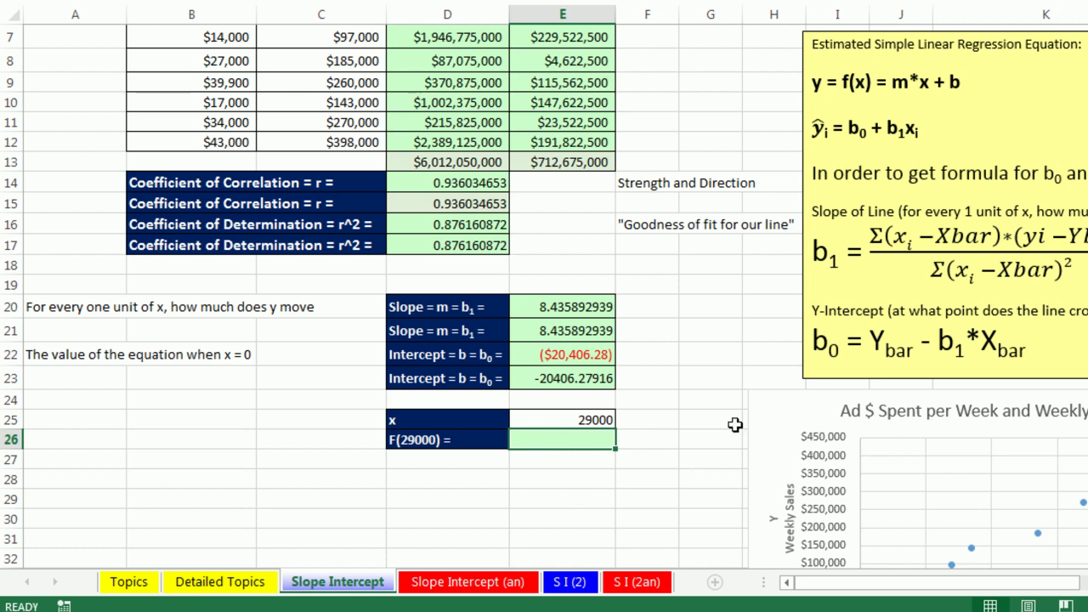
text(=)
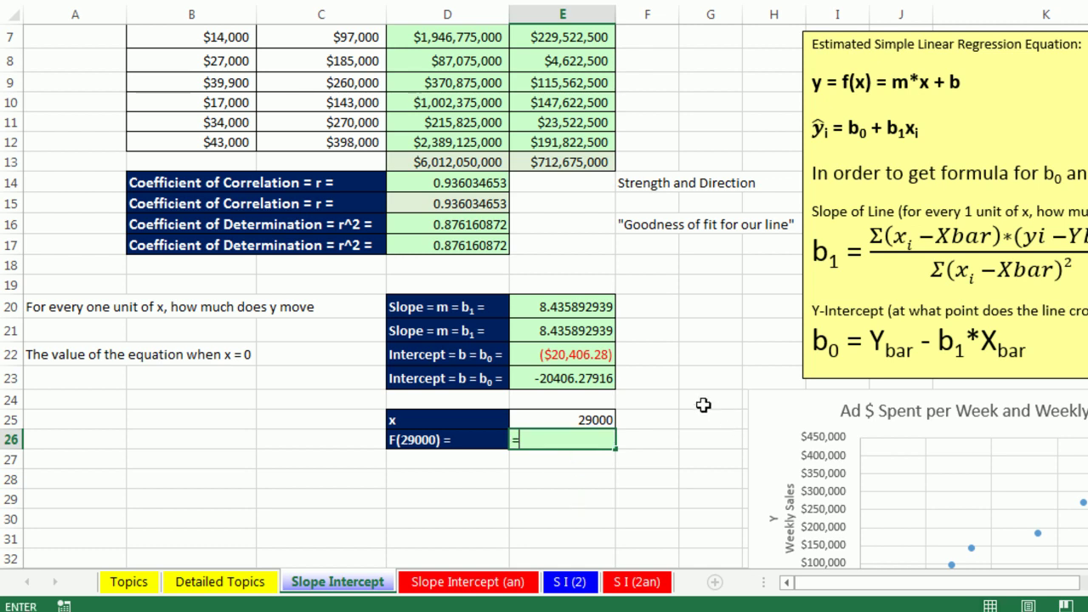
click(545, 304)
text(*)
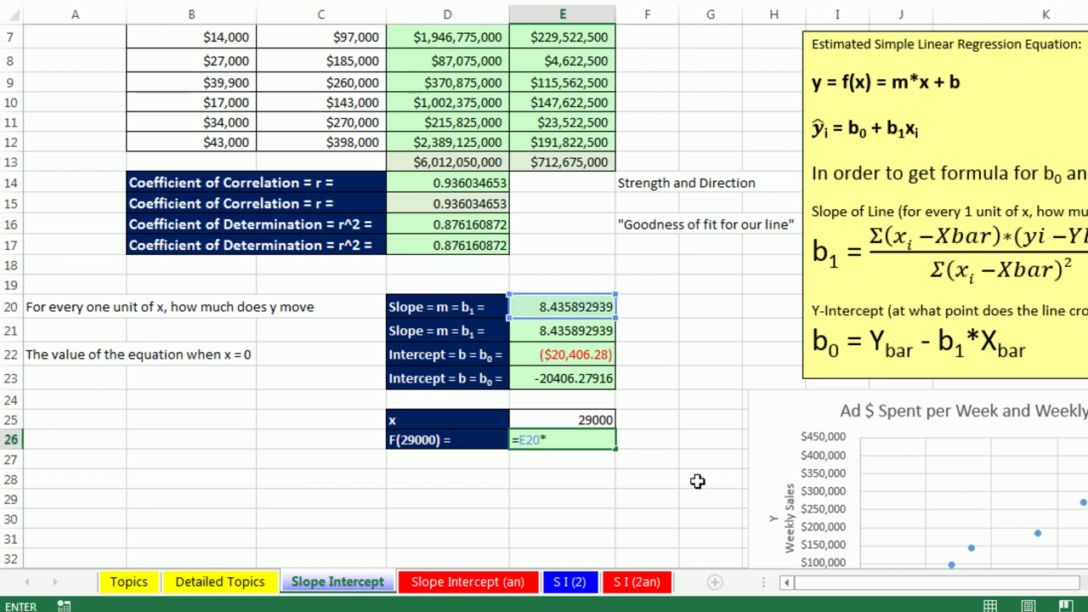
click(572, 418)
text(+)
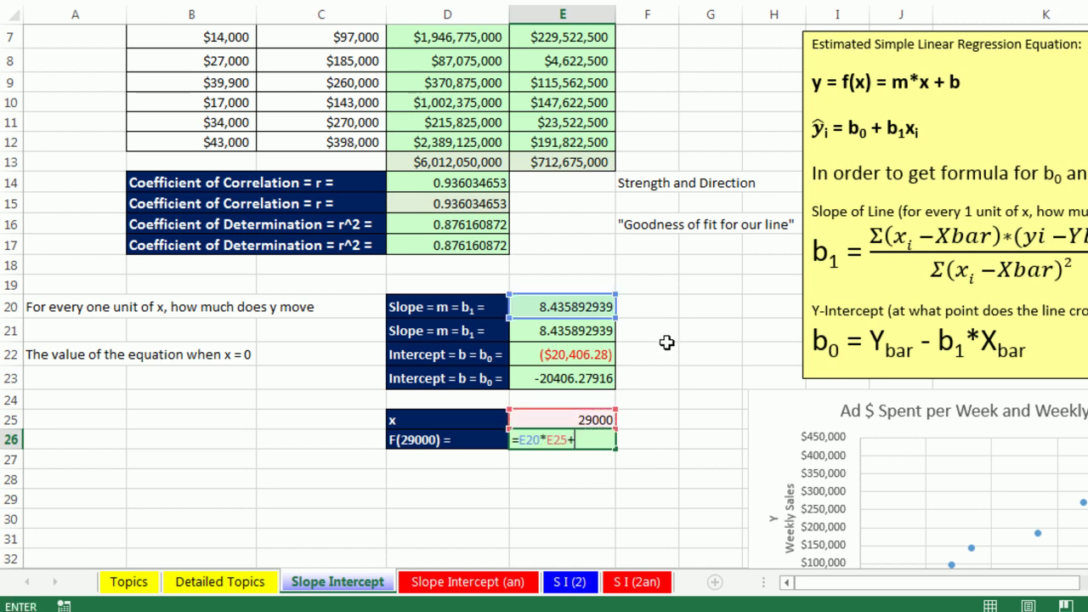
click(553, 379)
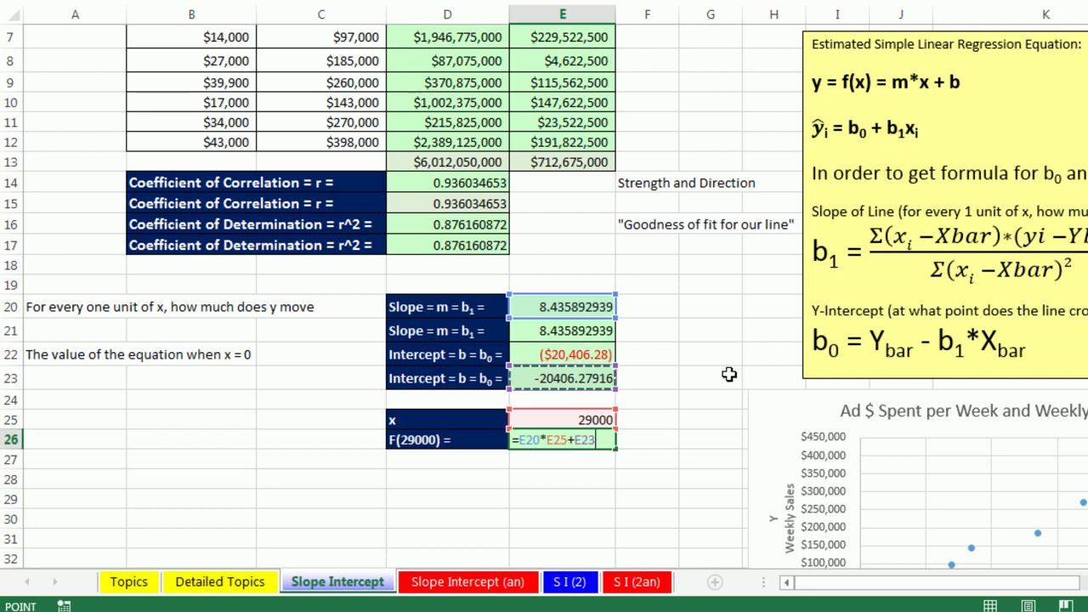
key(Return)
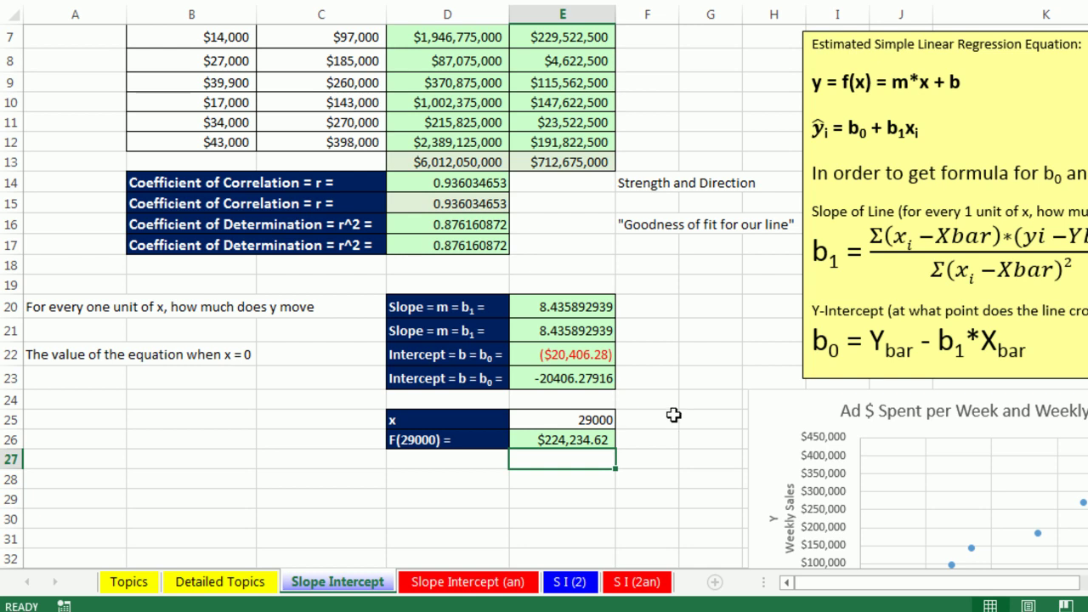
Step: Format the x value in E25 as whole-dollar currency ($29,000)
click(600, 420)
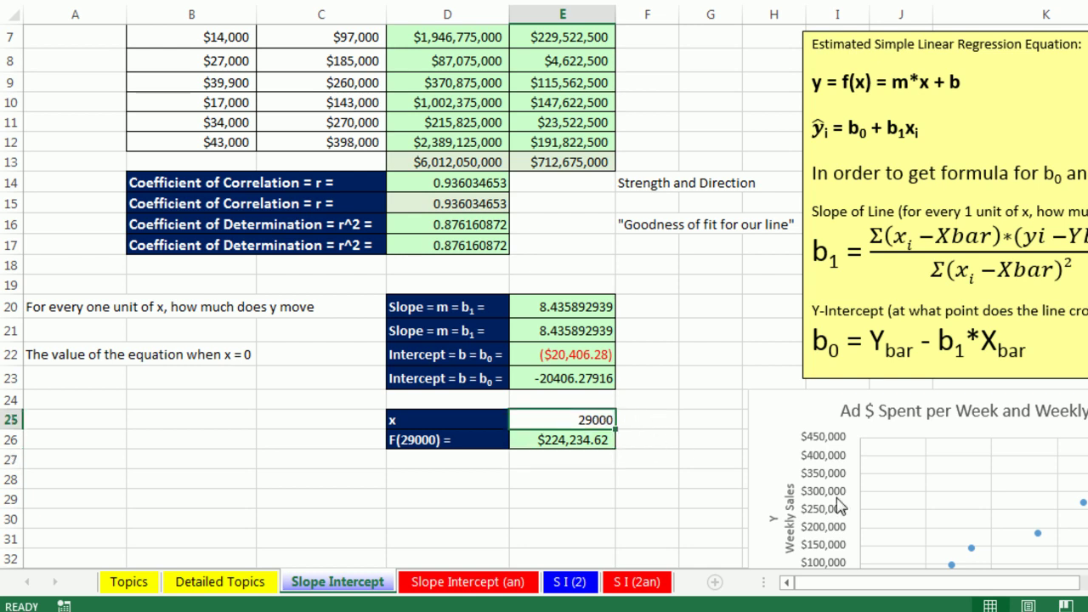
key(ctrl+shift+4)
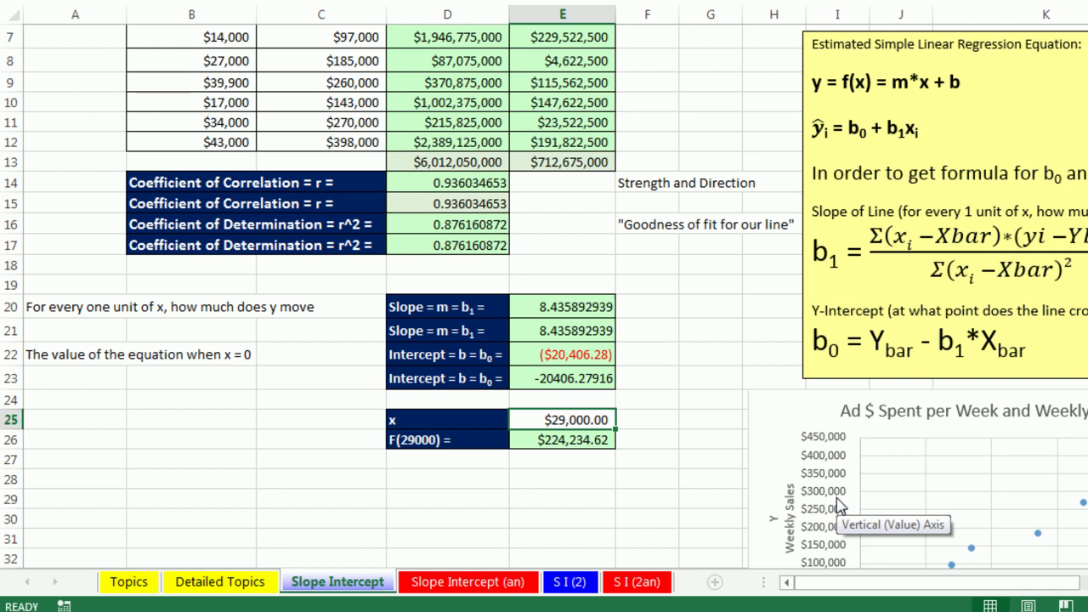
key(alt+h)
key(9)
key(9)
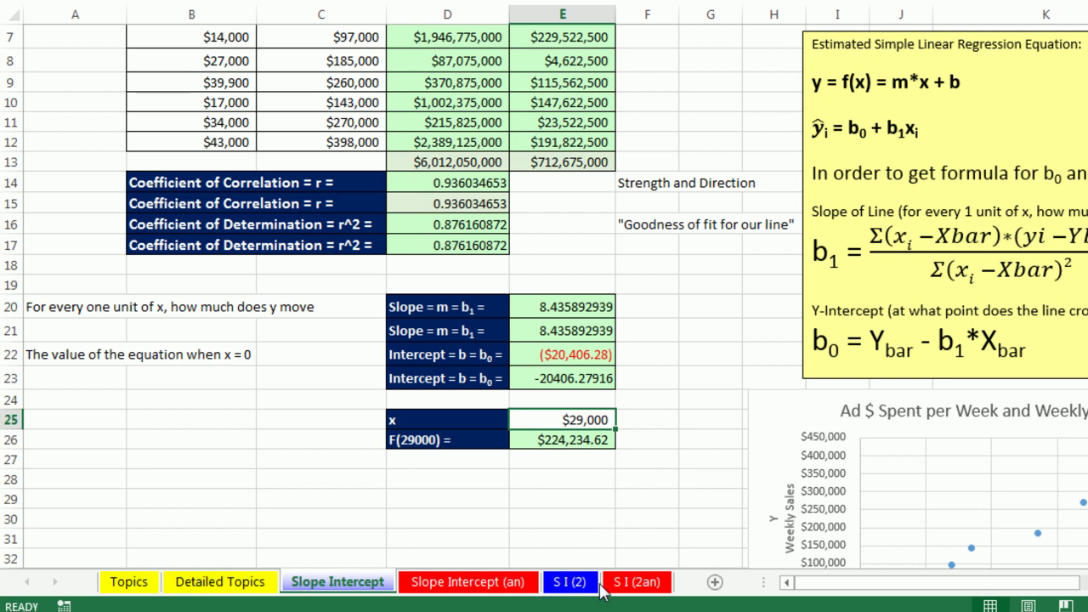
Step: Review the S I (2) Camry miles, prices, and chart trendline y = -0.0847x + 17839, R² = 0.5915
click(569, 583)
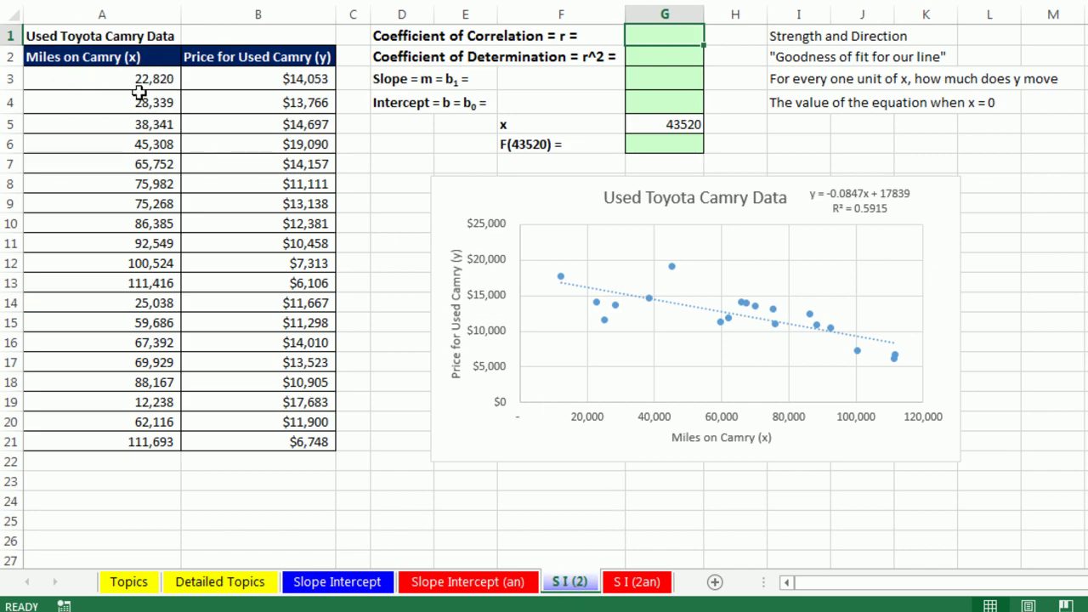
drag(112, 76, 105, 438)
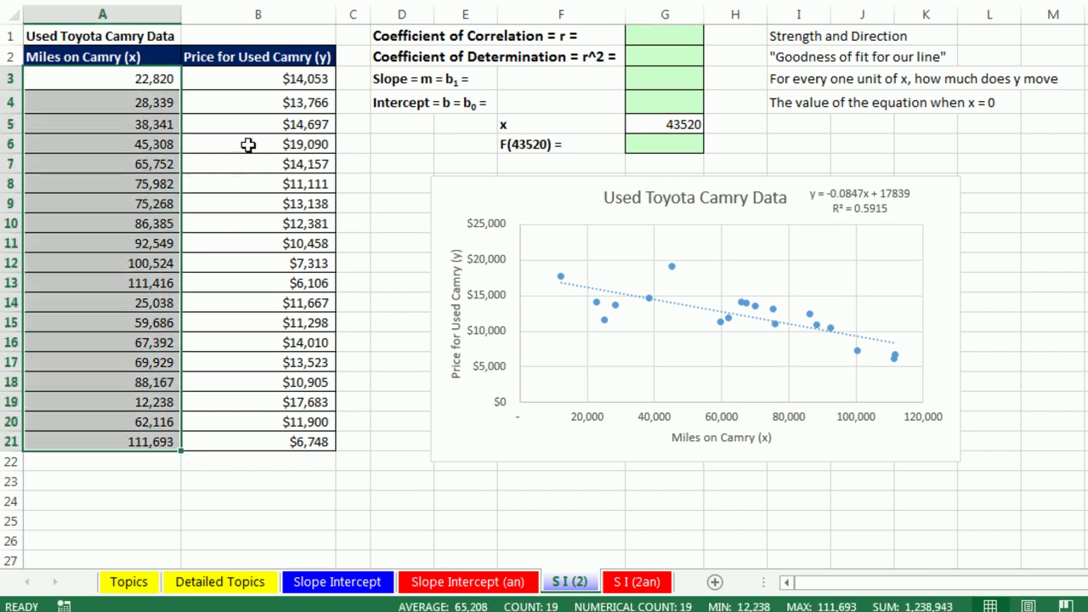
drag(253, 78, 256, 443)
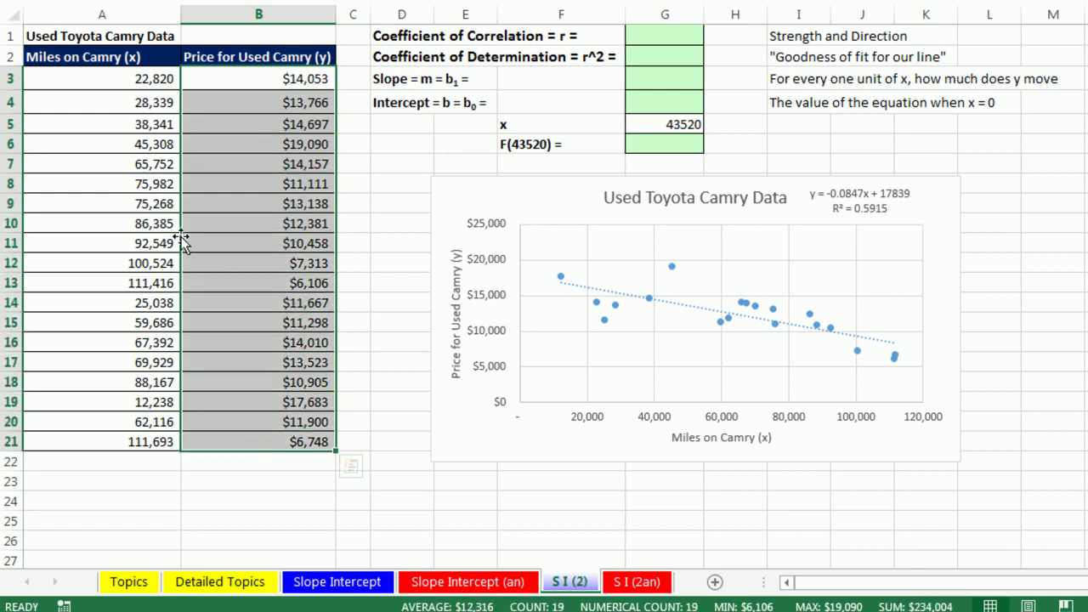
click(485, 210)
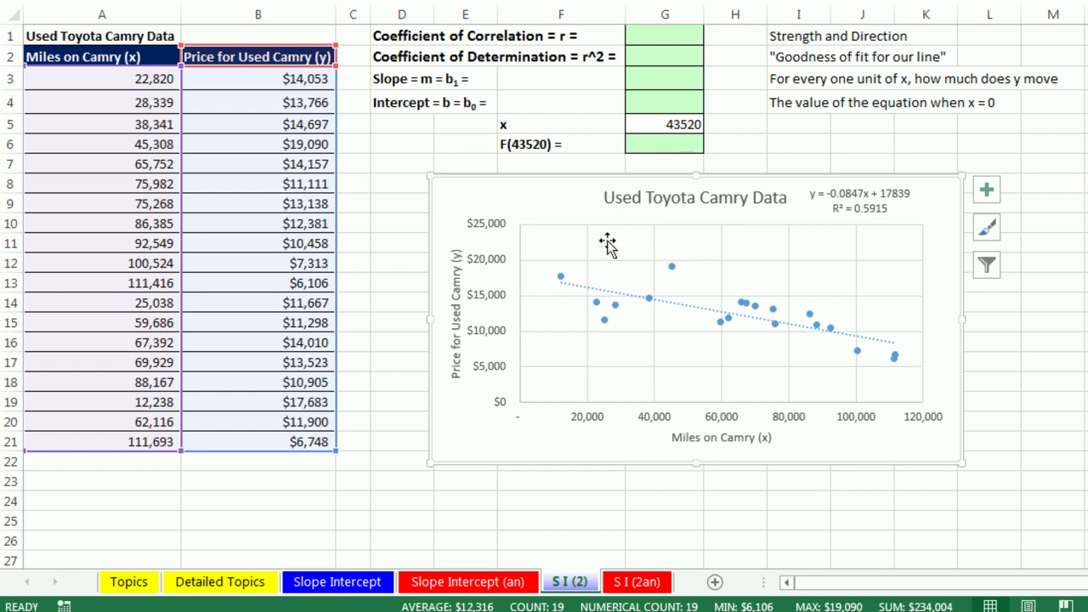
click(860, 214)
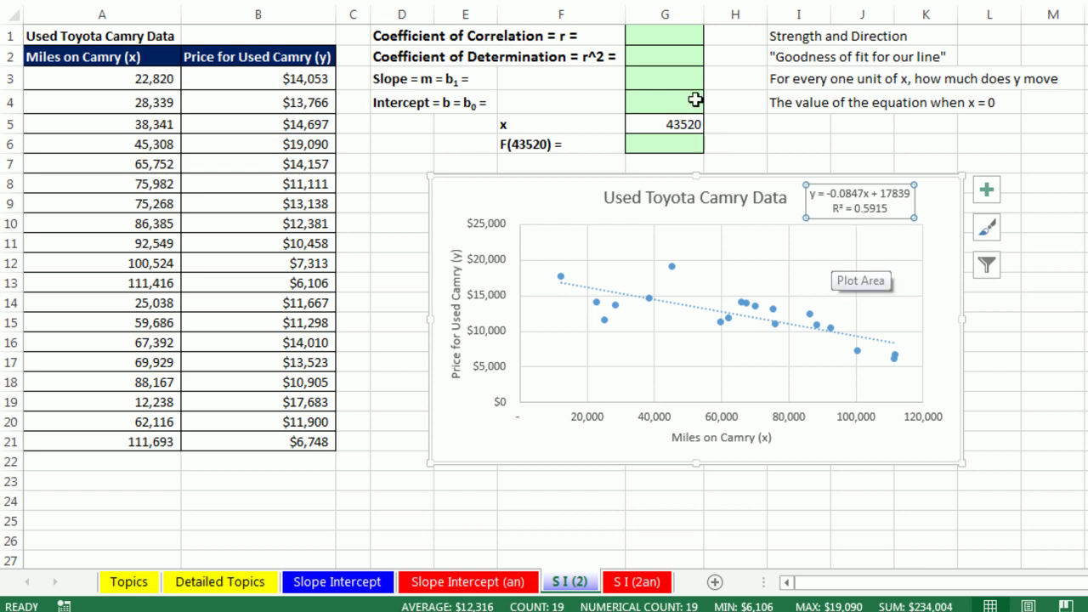
click(640, 33)
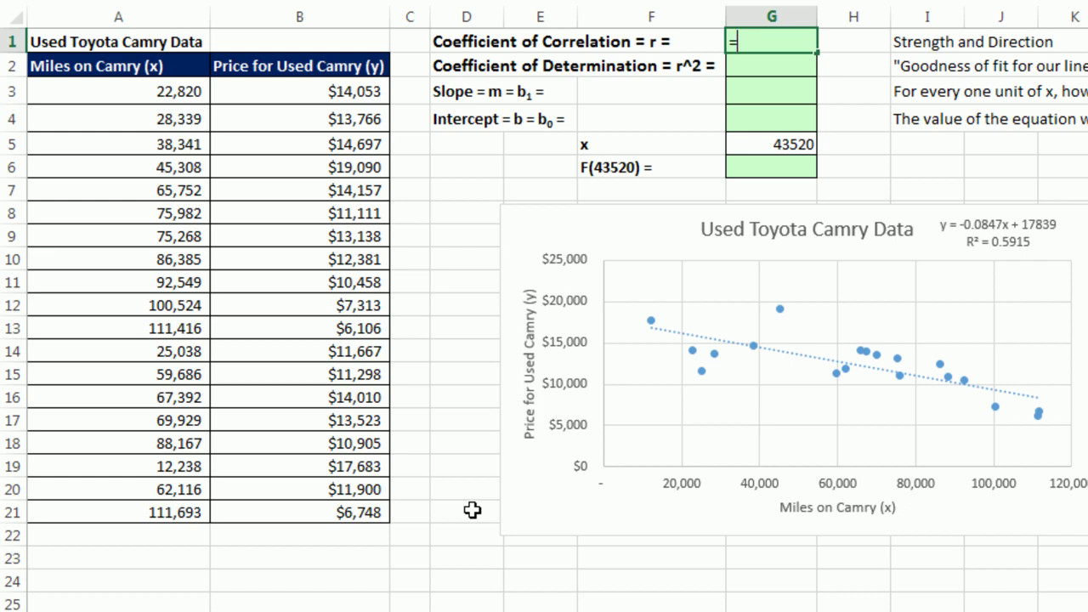
Step: Enter =PEARSON(B3:B21,A3:A21) in G1, giving correlation -0.769064
text(=pe)
key(Tab)
drag(357, 91, 335, 517)
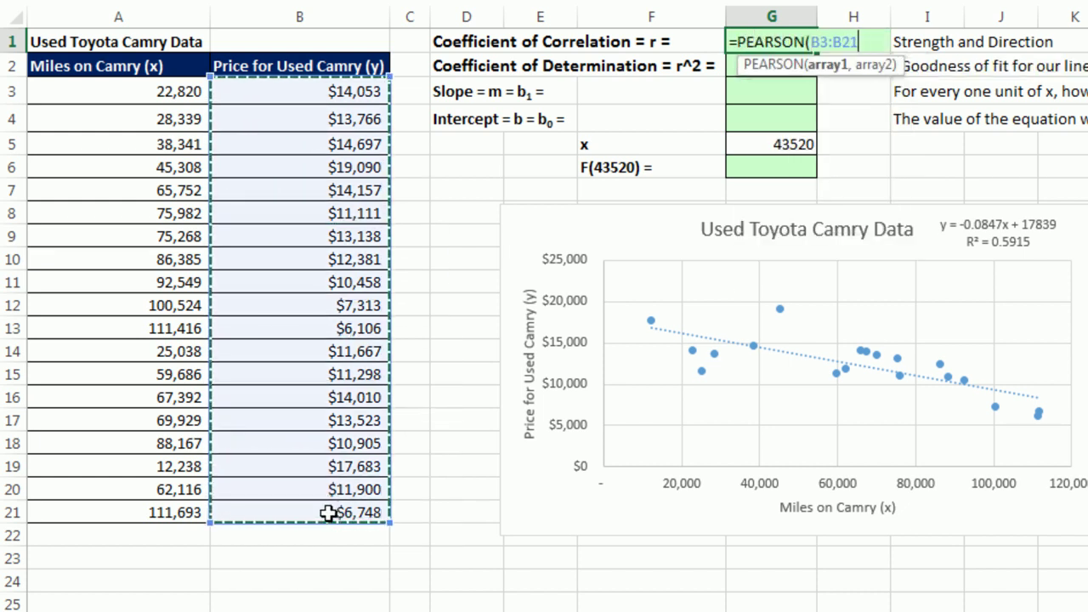
text(,)
drag(178, 90, 162, 517)
key(Return)
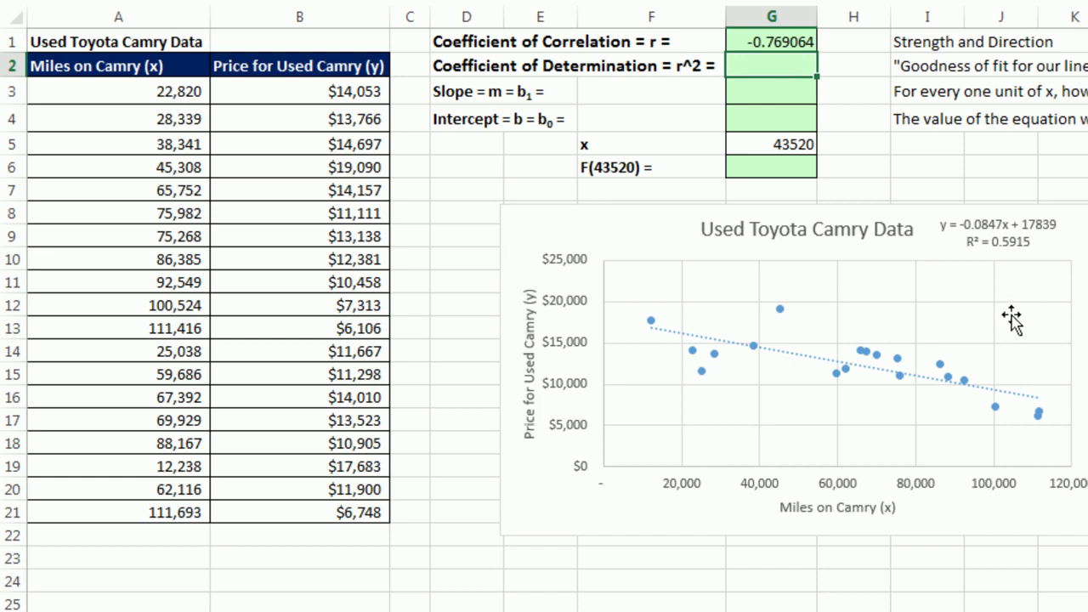
Step: Square the correlation in G2 with =G1^2, giving r² = 0.59145941
text(=)
key(Up)
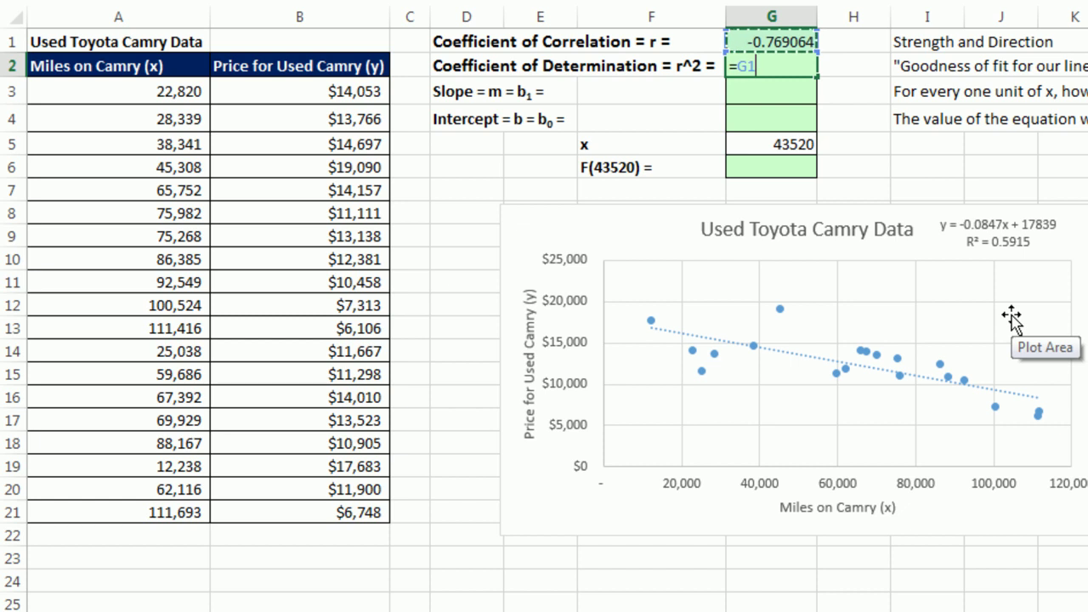
text(^2)
key(ctrl+Return)
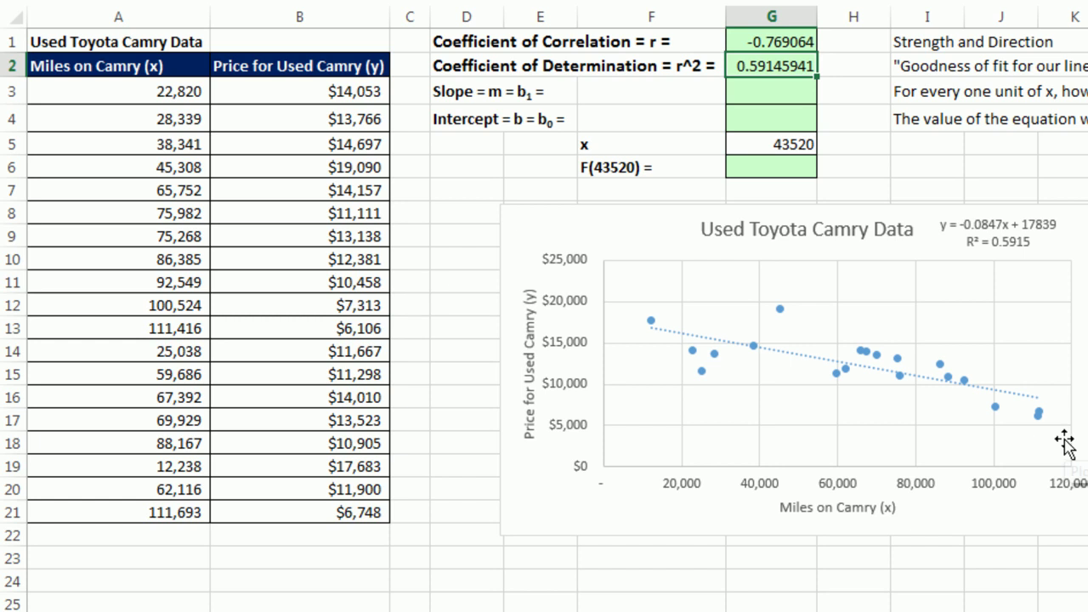
Step: Enter =SLOPE(B3:B21,A3:A21) in G3, giving slope -0.0846919
click(779, 89)
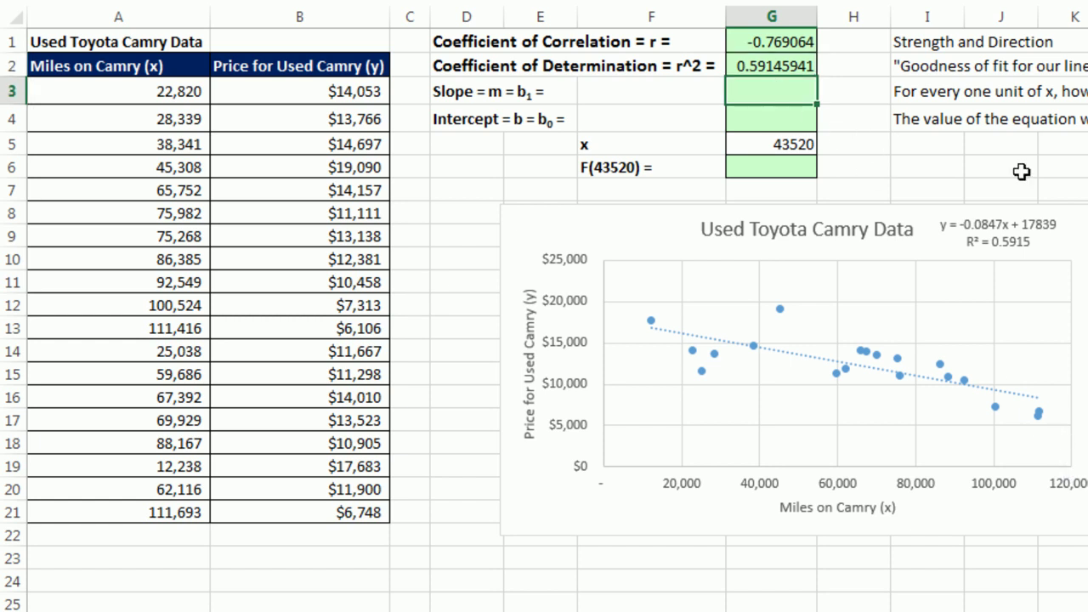
text(=slo)
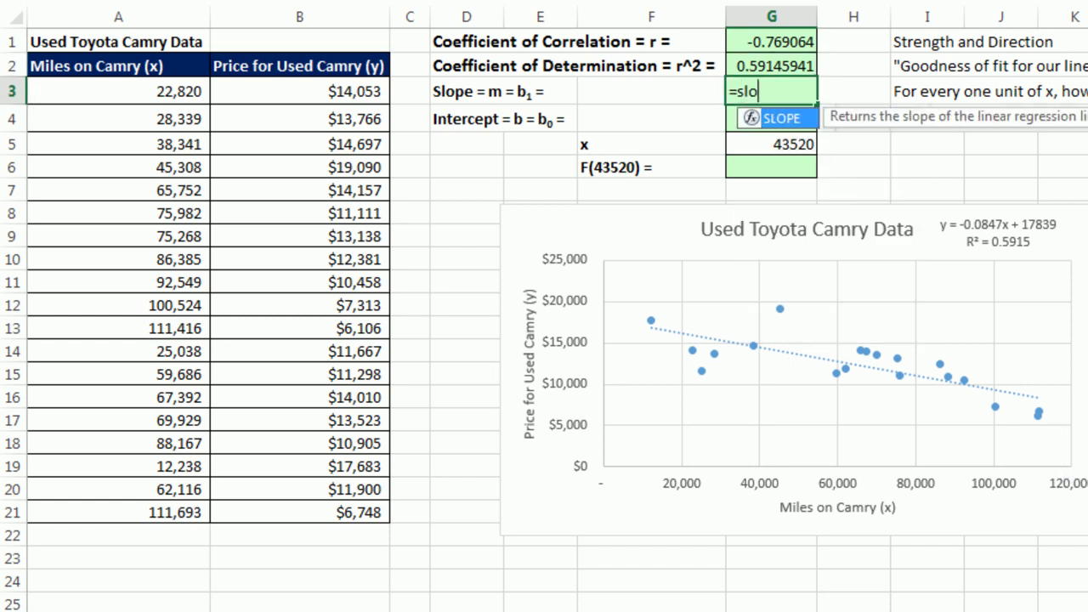
text(pe)
key(Tab)
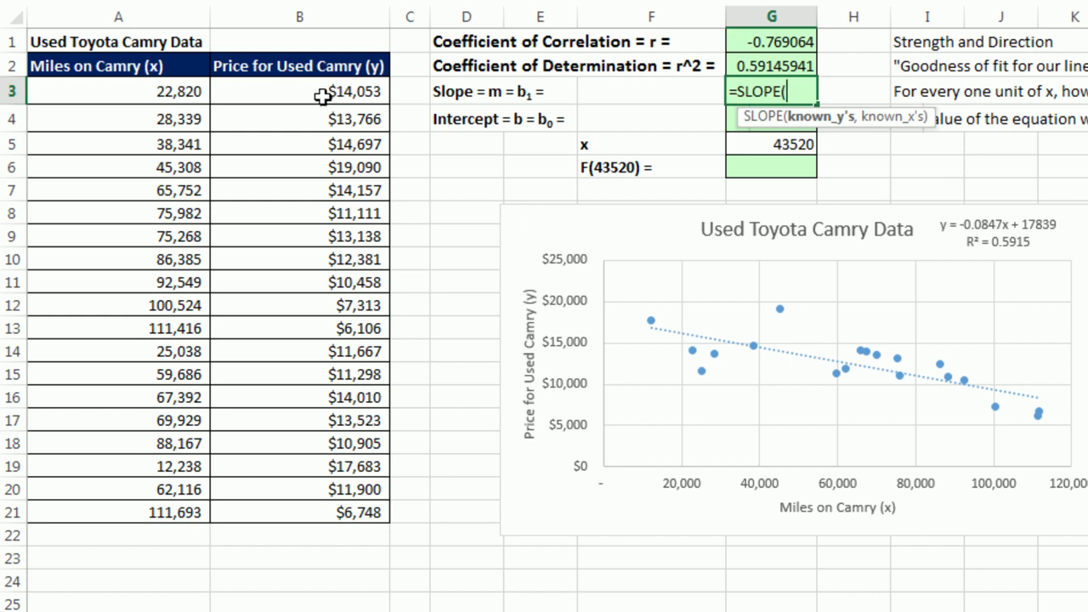
drag(328, 92, 341, 508)
text(,)
drag(129, 89, 82, 513)
key(Return)
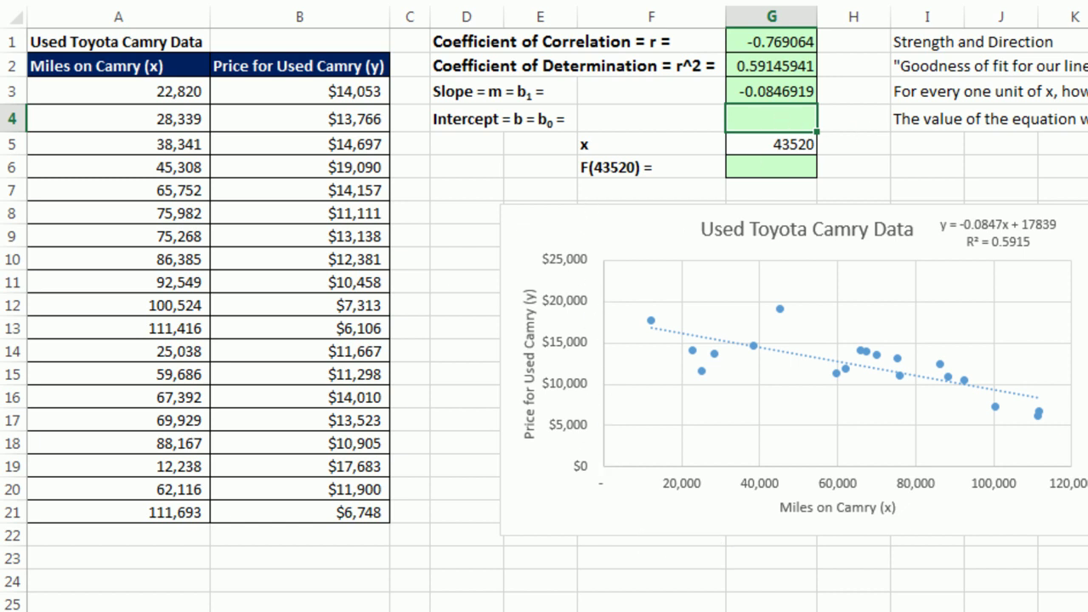
Step: Enter =INTERCEPT(B3:B21,A3:A21) in G4, giving intercept 17838.5521
text(=inte)
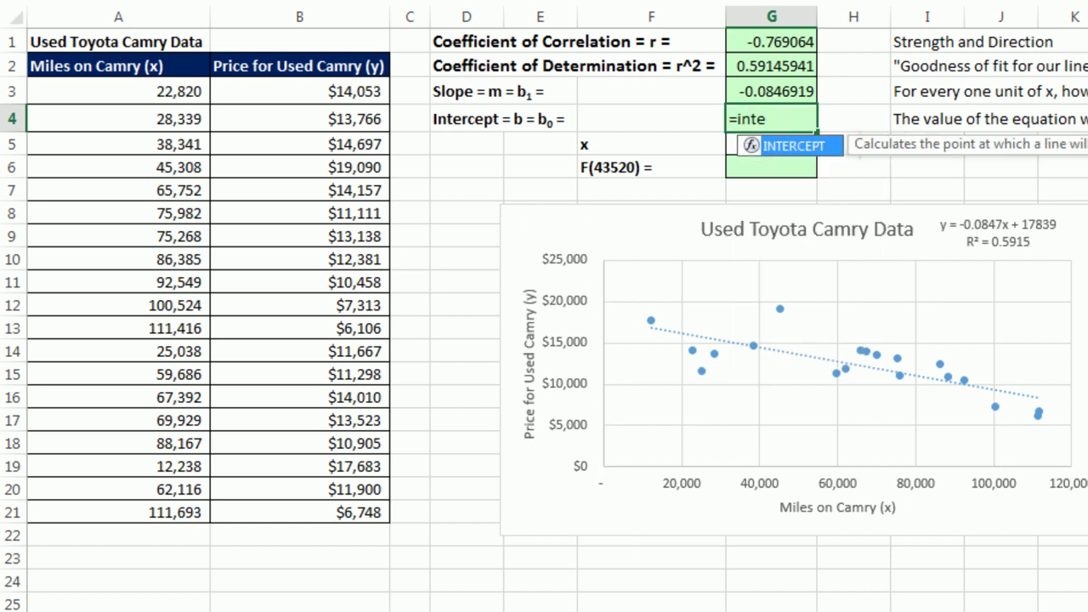
key(Tab)
drag(349, 90, 349, 510)
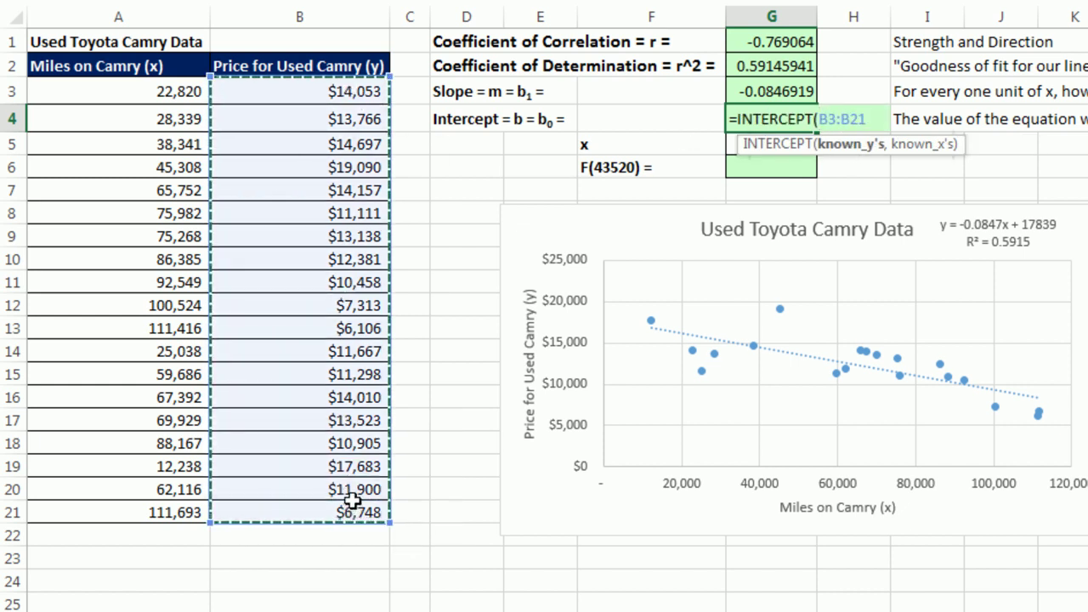
text(,)
drag(157, 91, 188, 509)
key(Return)
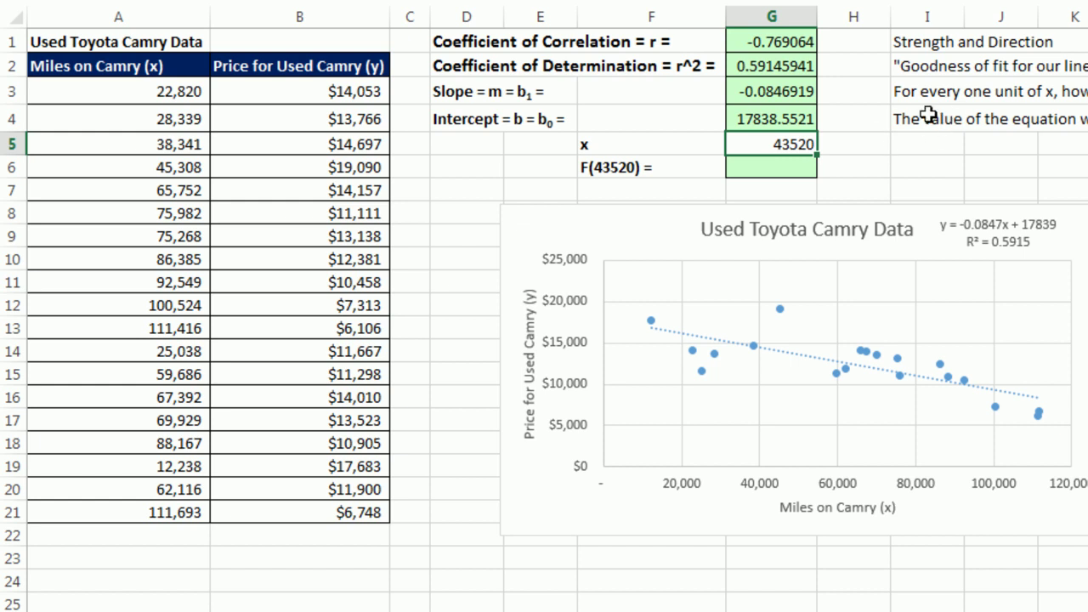
Step: Enter =G5*G3+G4 in G6 to predict a price of $14,152.76 at 43,520 miles
click(765, 175)
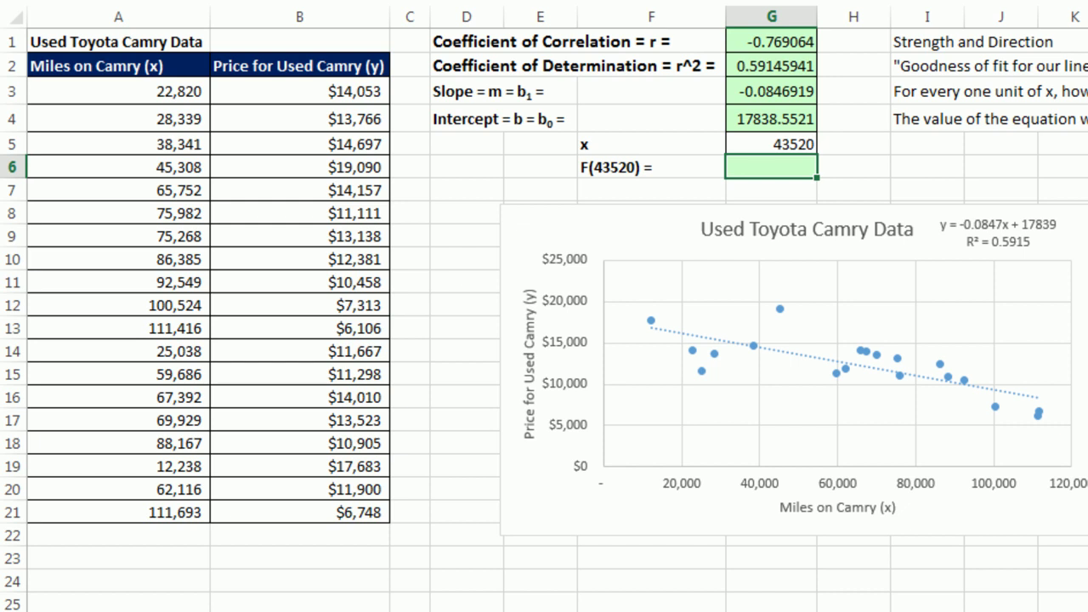
text(=)
click(774, 144)
text(*)
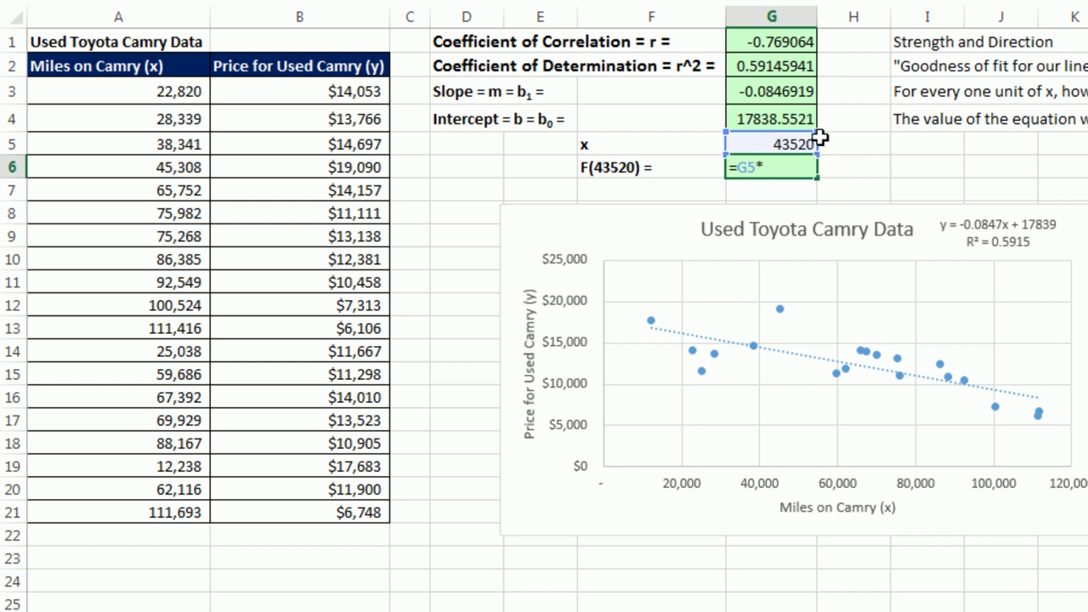
click(768, 94)
text(+)
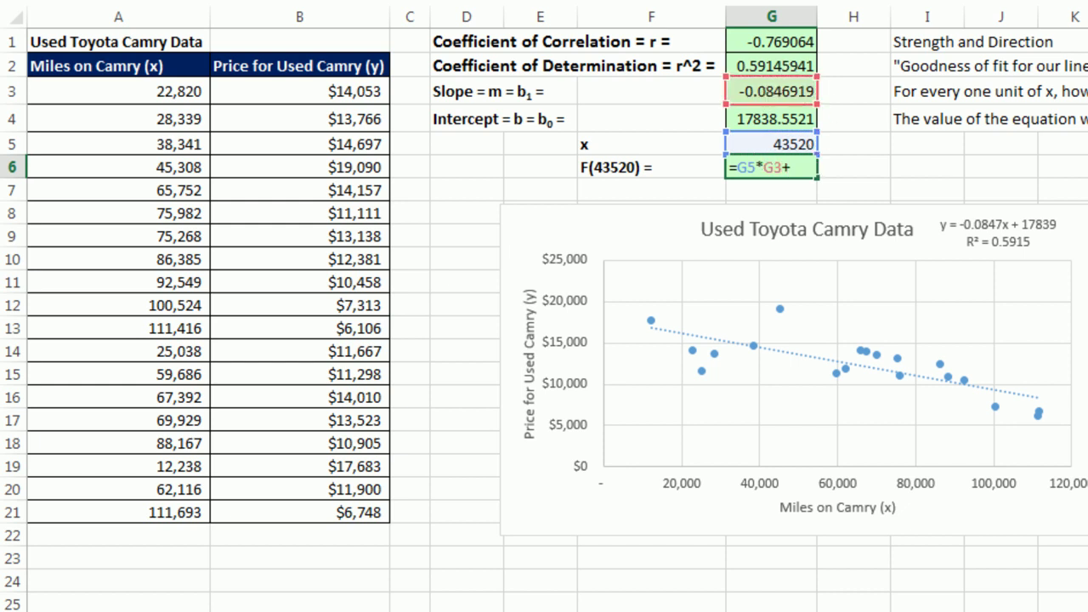
click(786, 123)
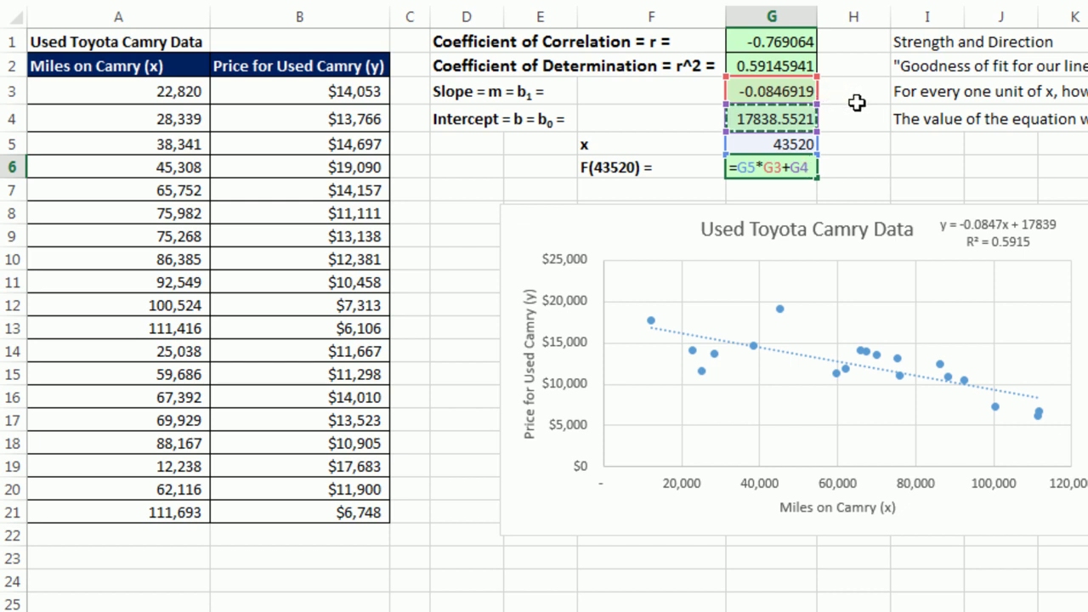
key(ctrl+Return)
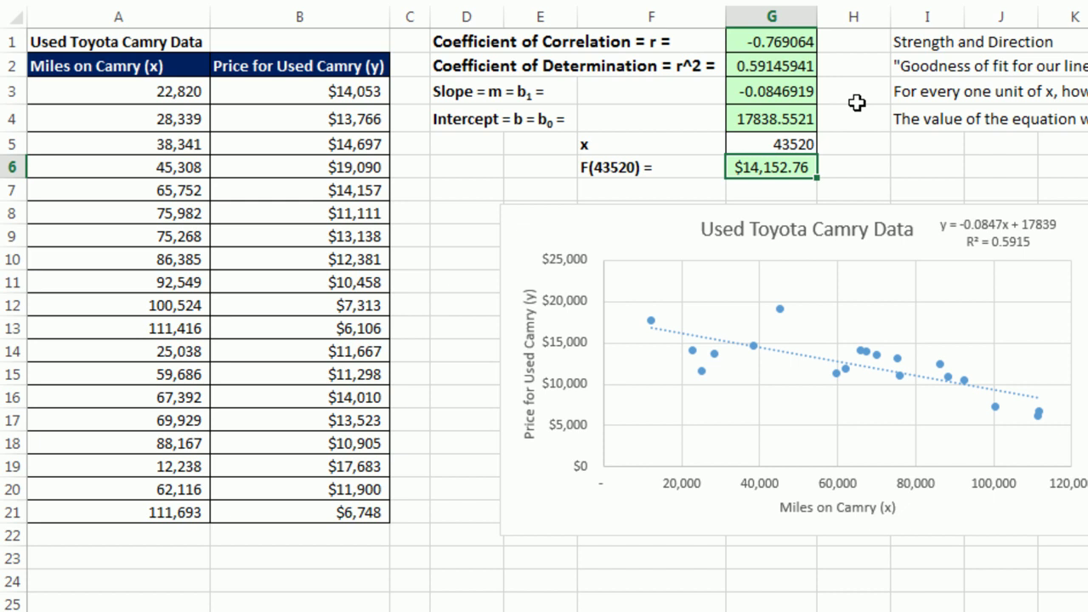